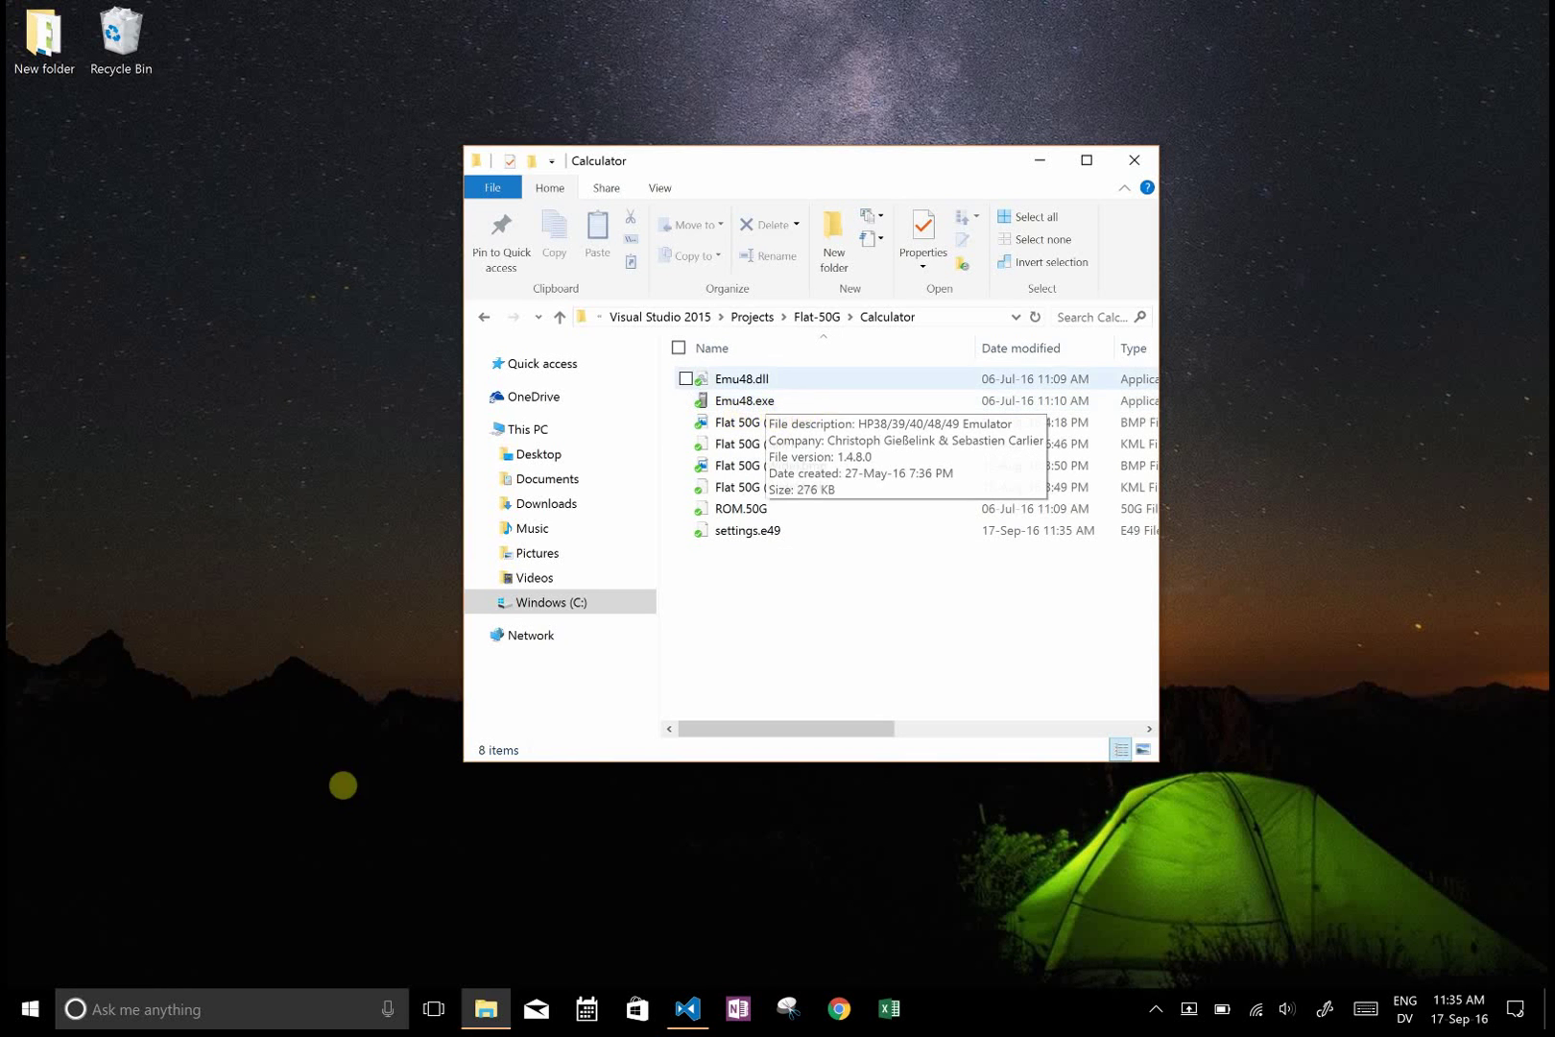
# Launch the Emu48 emulator from the Start menu and move its window off the file list
pyautogui.press('super')
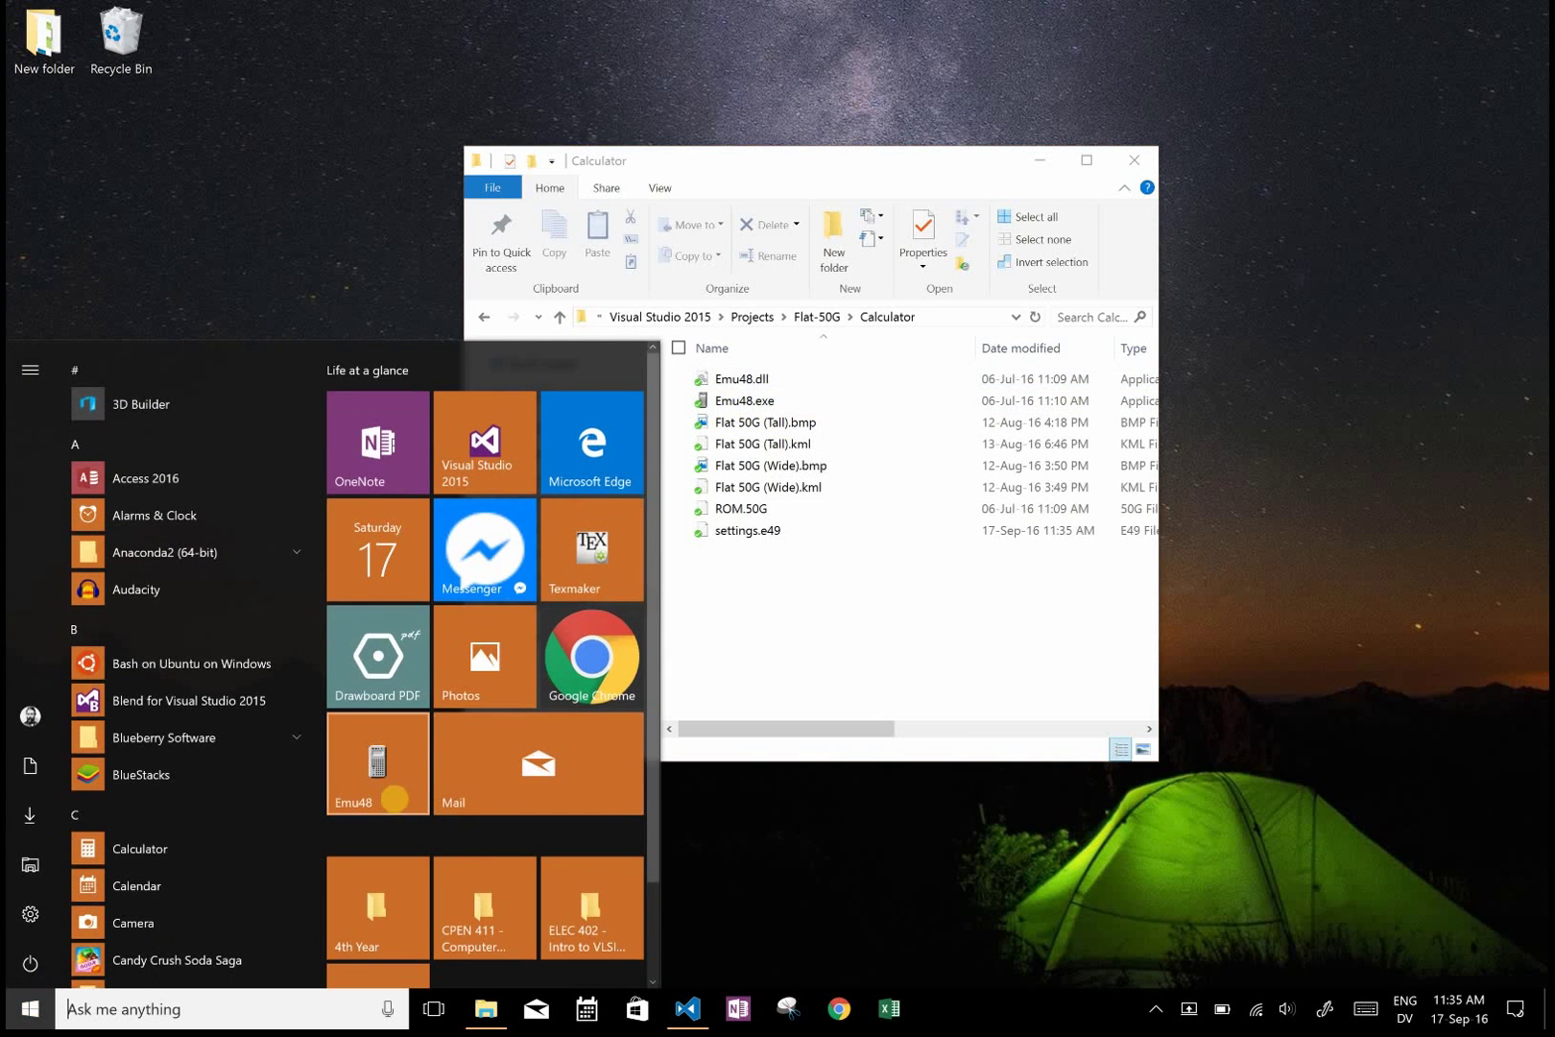
pyautogui.click(392, 793)
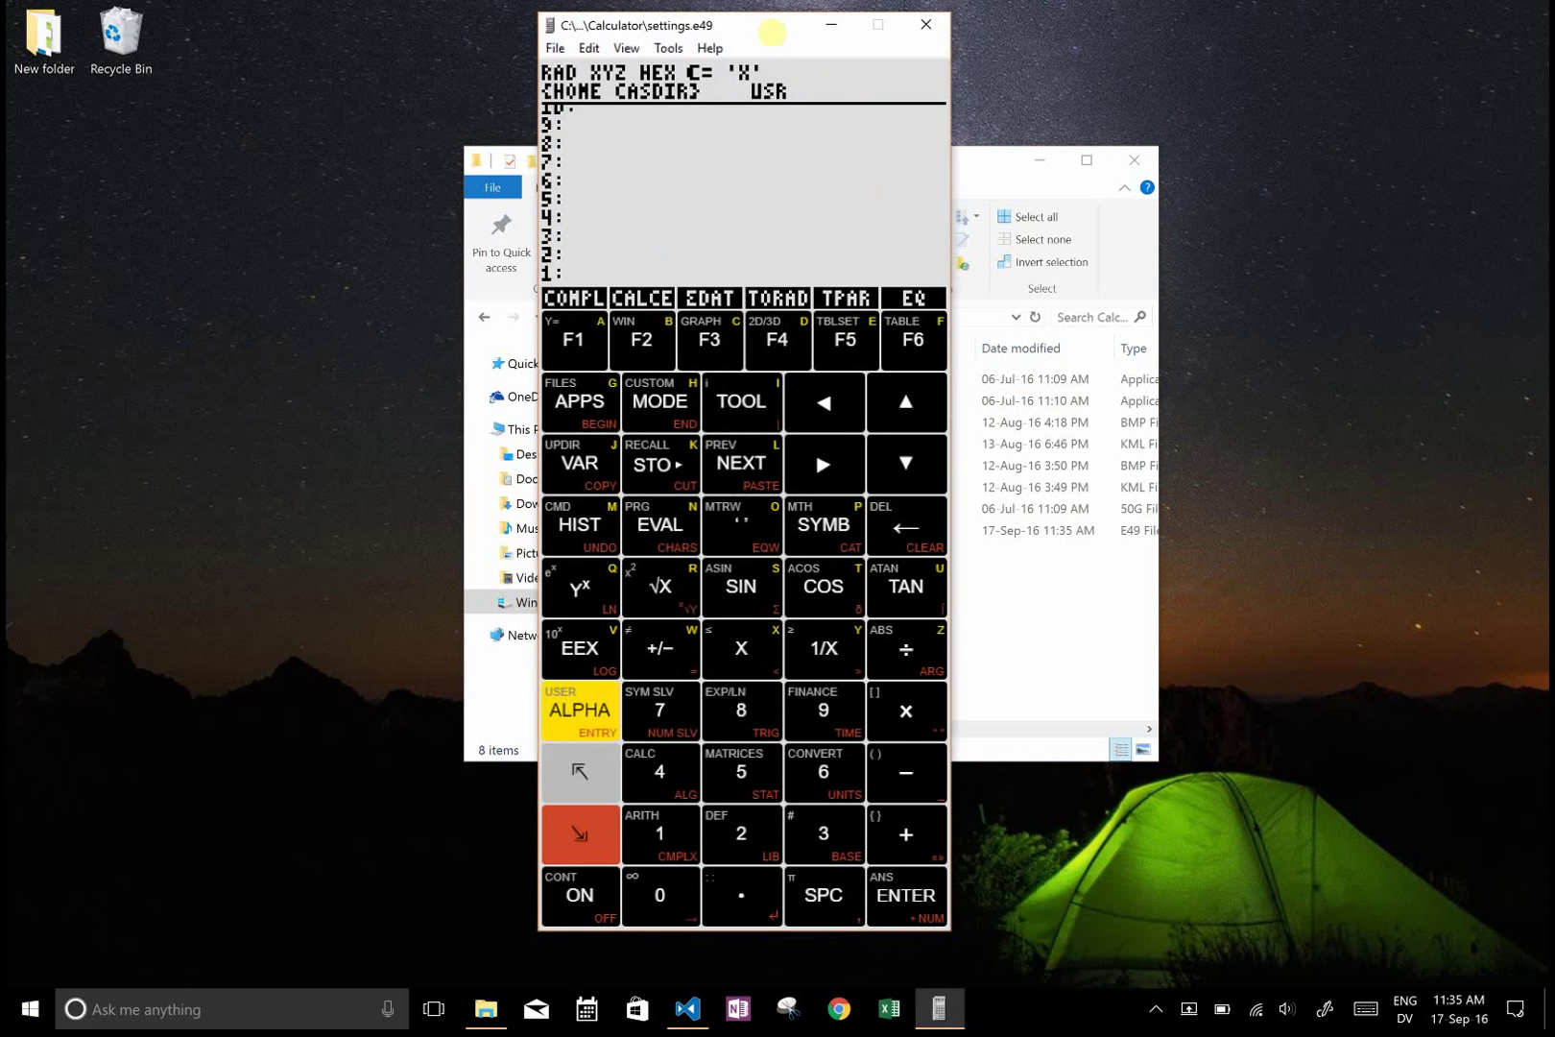
pyautogui.moveTo(771, 34)
pyautogui.mouseDown()
pyautogui.moveTo(1060, 48)
pyautogui.moveTo(781, 68)
pyautogui.mouseUp()
# Switch the KML script to Flat HP-50G (Wide) and center the window
pyautogui.click(680, 76)
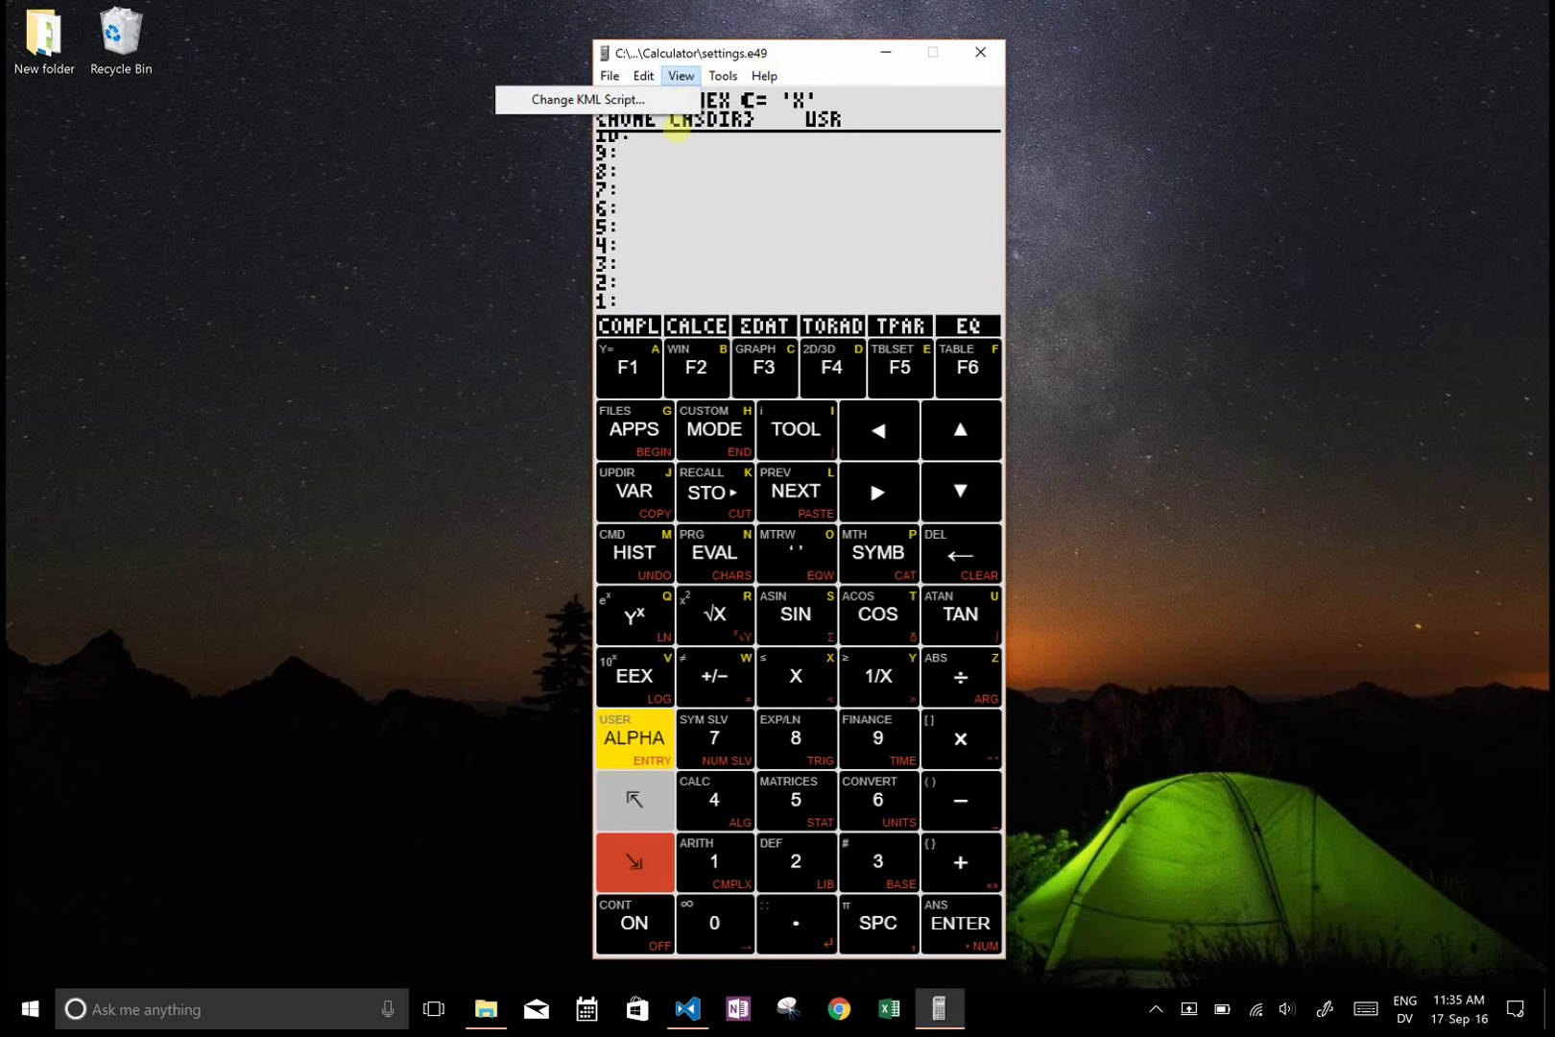
pyautogui.click(663, 97)
pyautogui.click(686, 202)
pyautogui.click(686, 234)
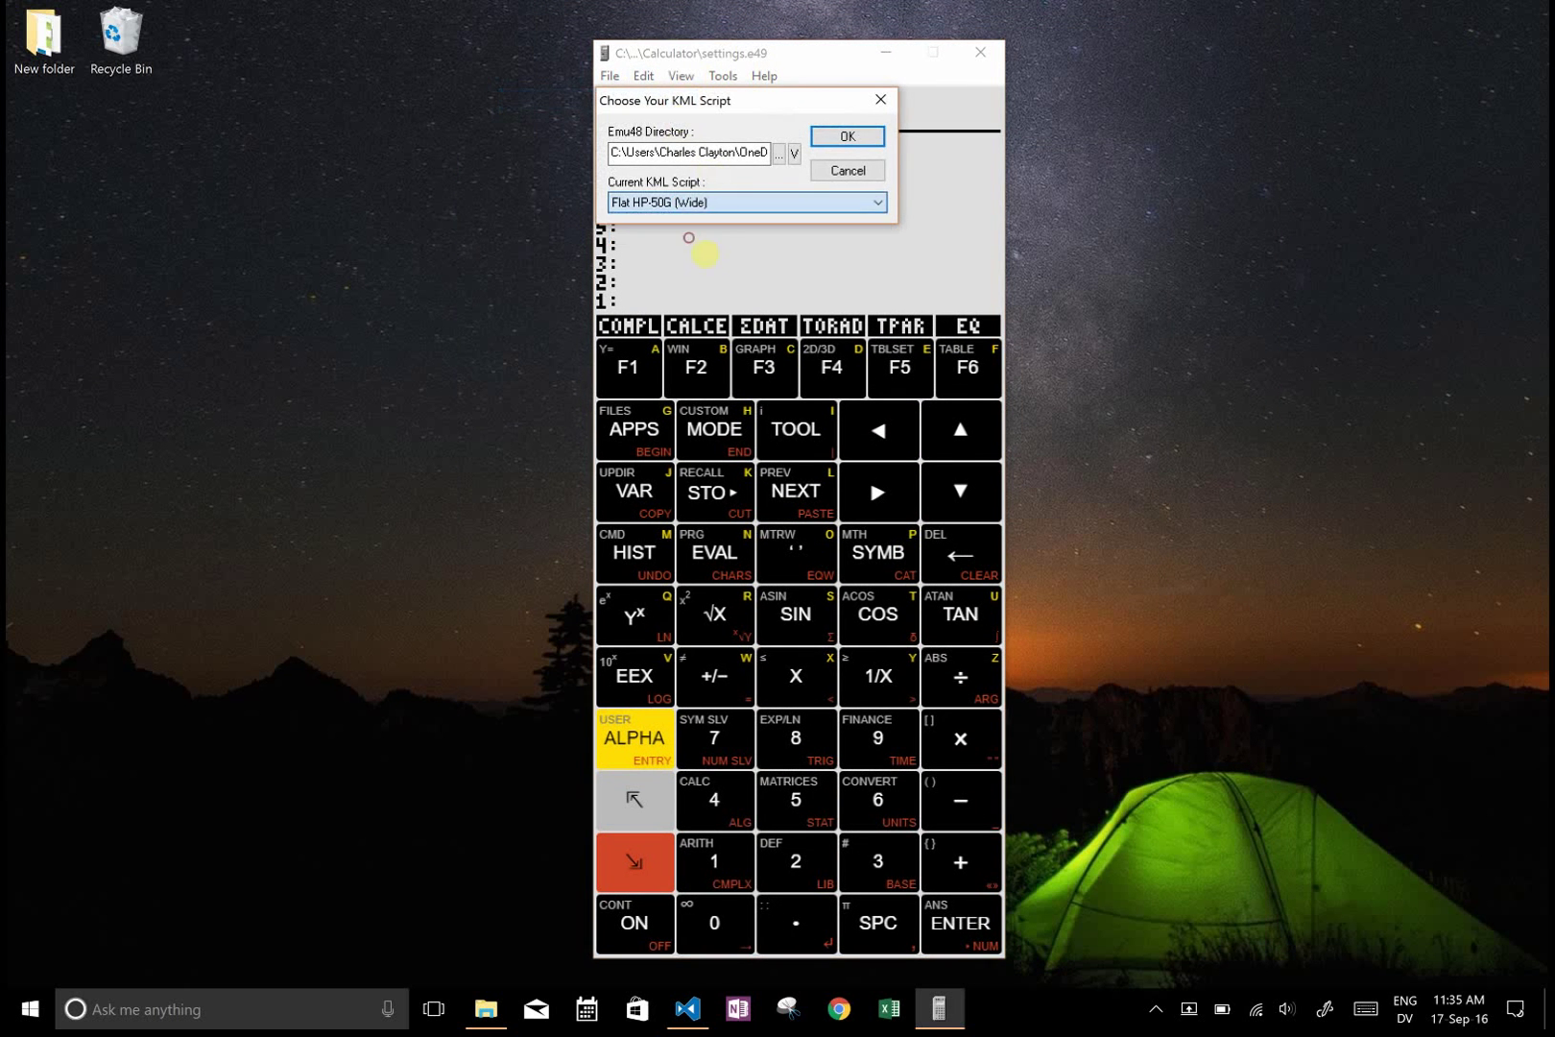
pyautogui.click(844, 136)
pyautogui.moveTo(1073, 48); pyautogui.dragTo(795, 138)
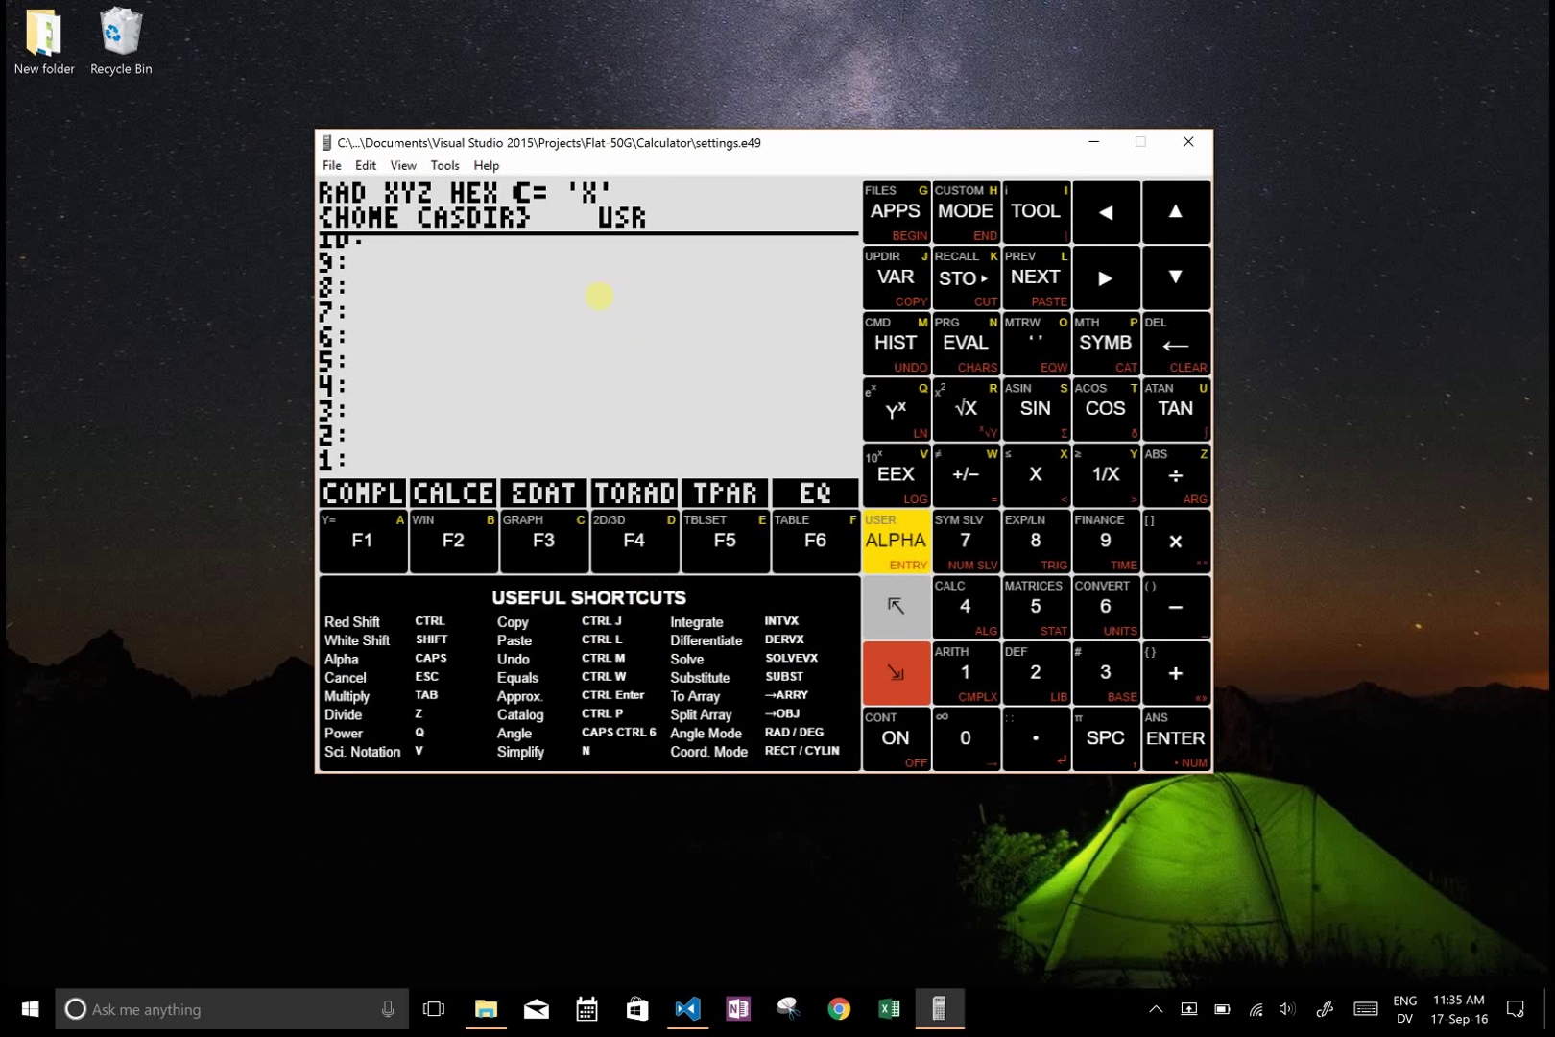
# Enter a stray test string on the stack and delete it
pyautogui.press('capslock')
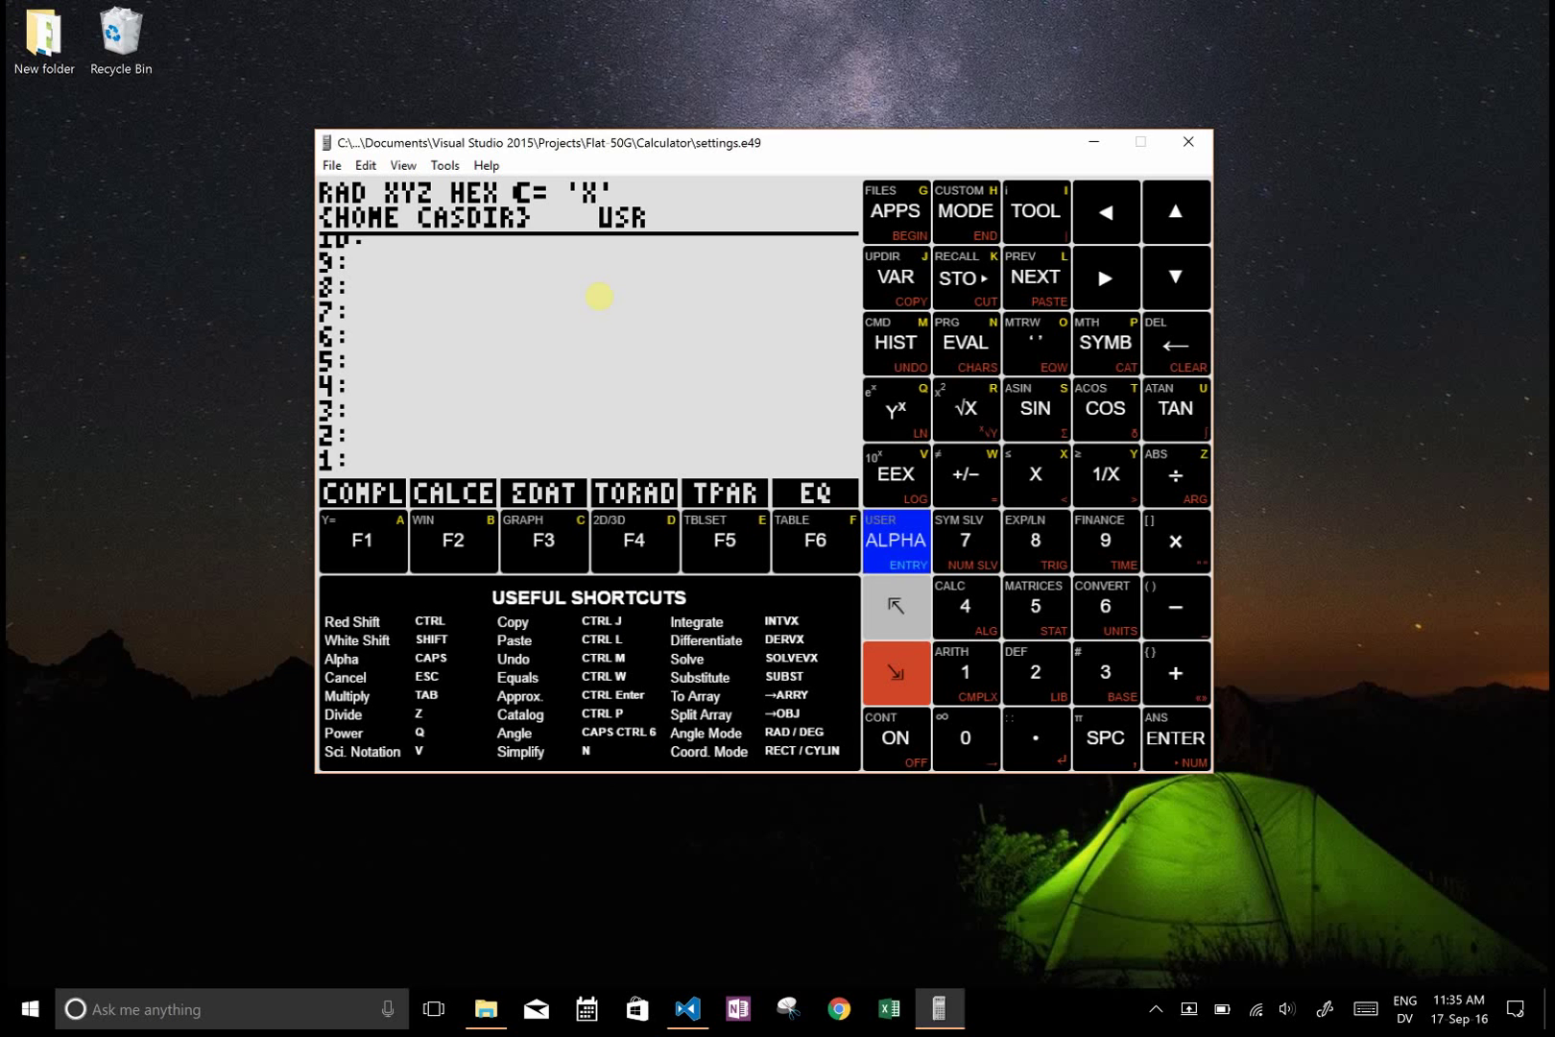
pyautogui.write('BLAOENAHENASEHASE')
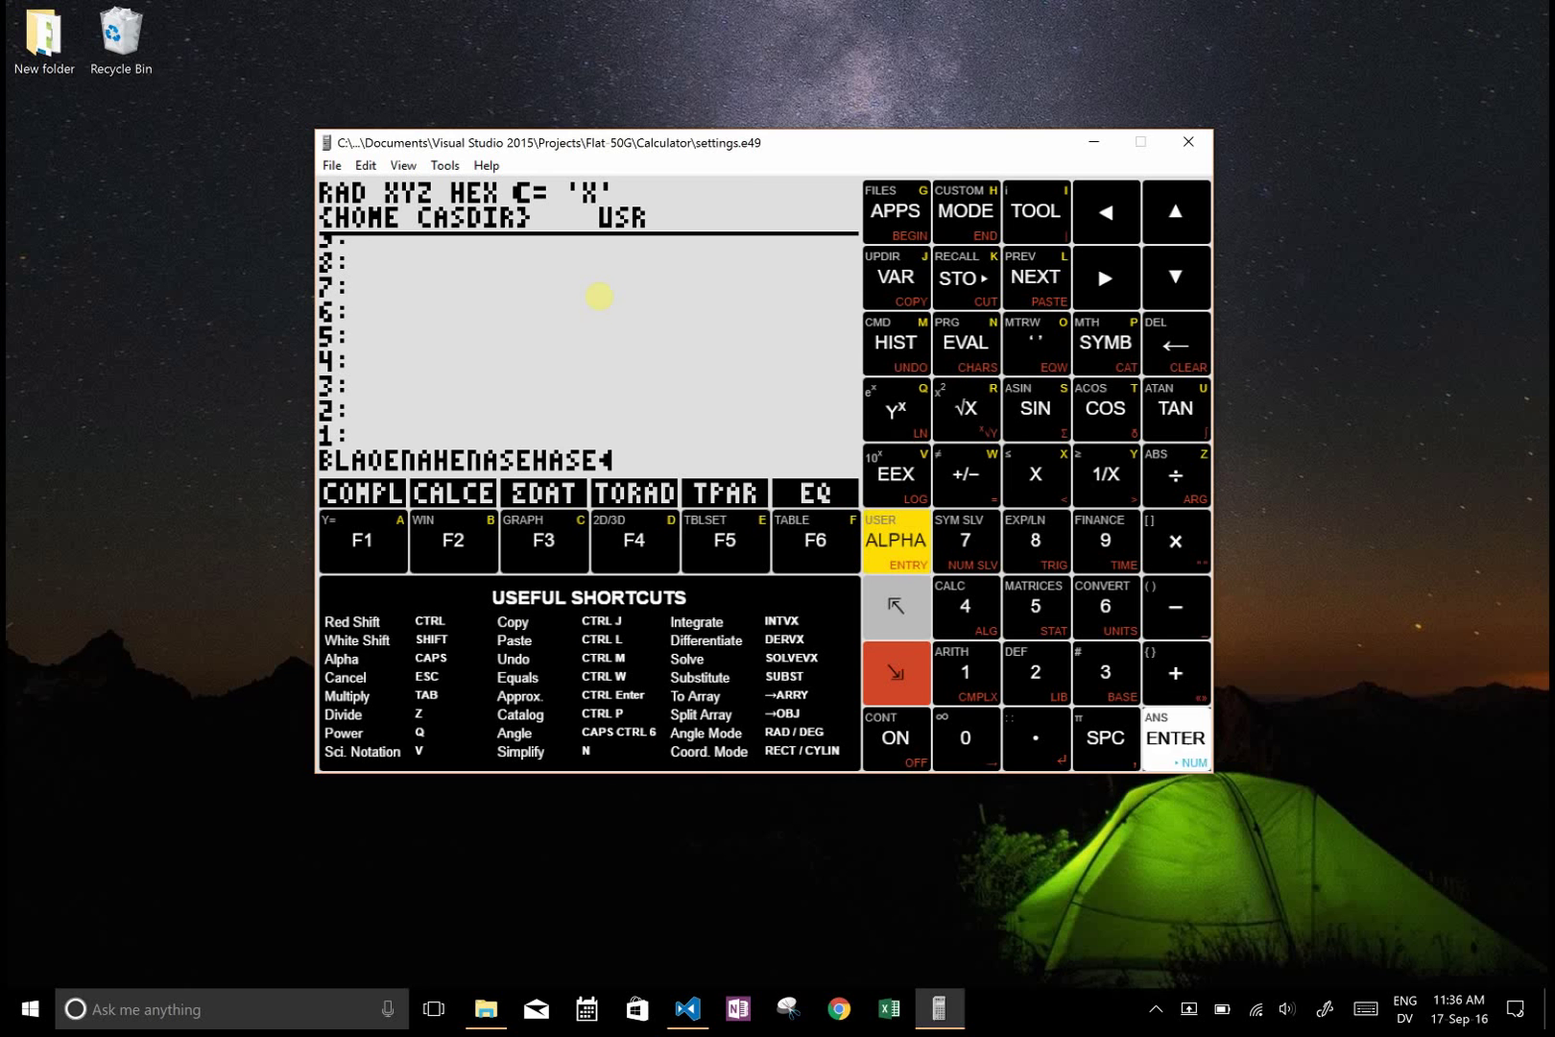
pyautogui.press('Return')
pyautogui.press('BackSpace')
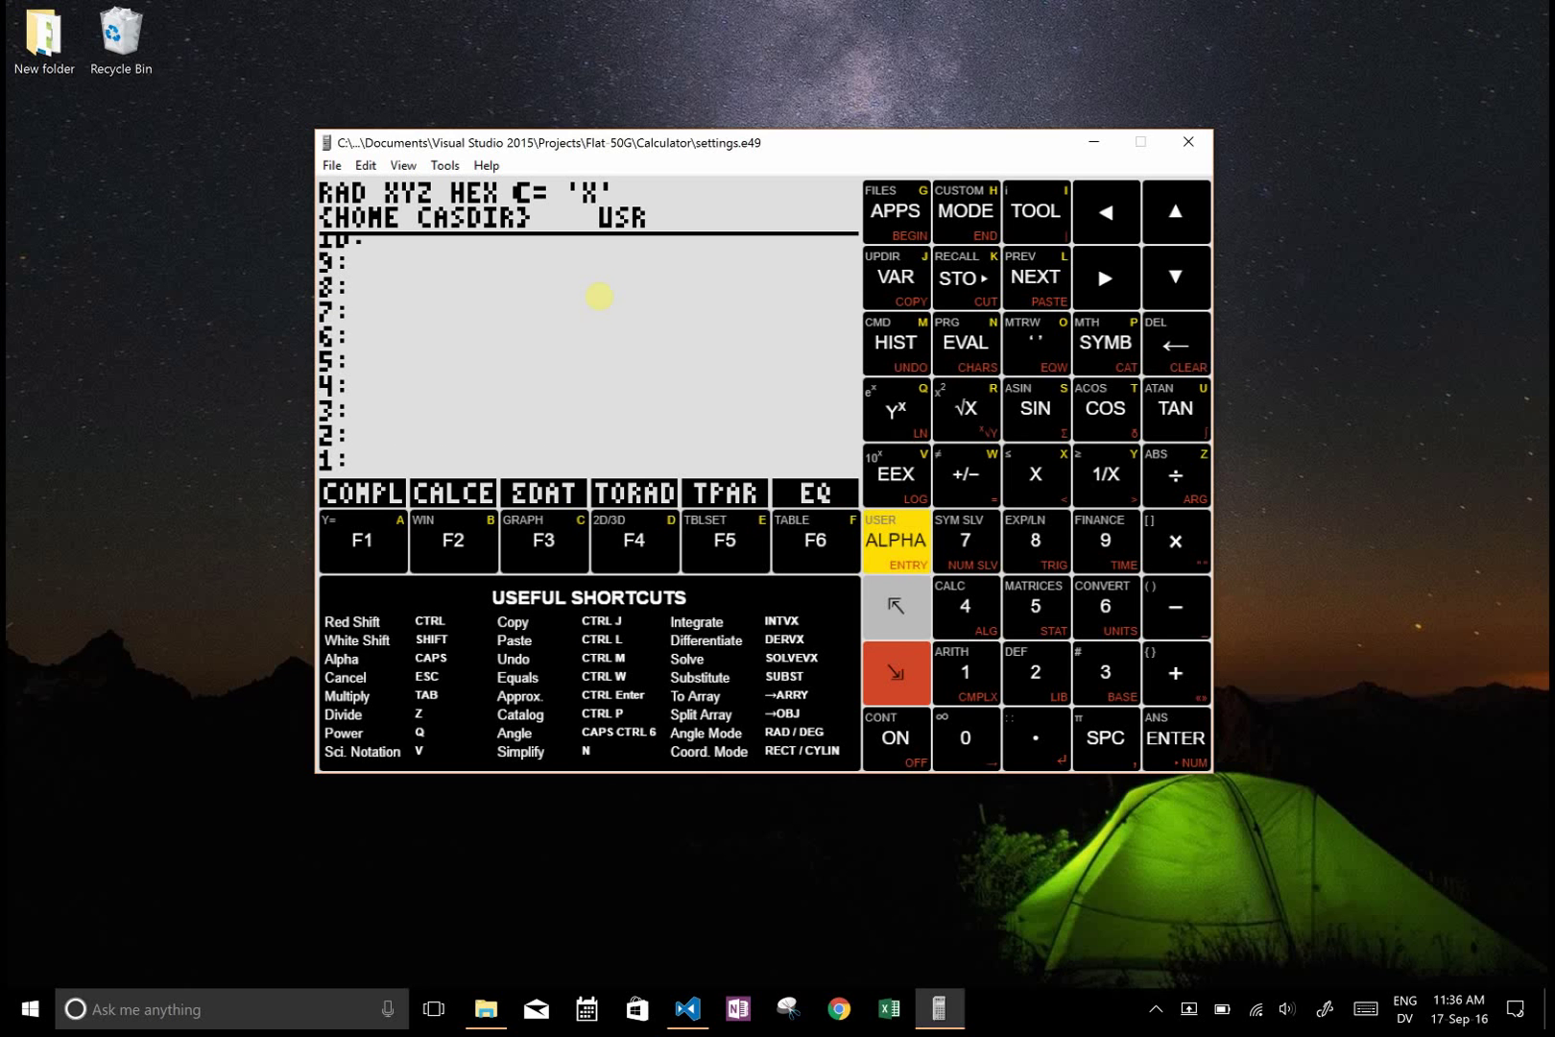
# Build the expression SIN(LOG(X)) on the stack
pyautogui.press('capslock')
pyautogui.write('X')
pyautogui.press('capslock')
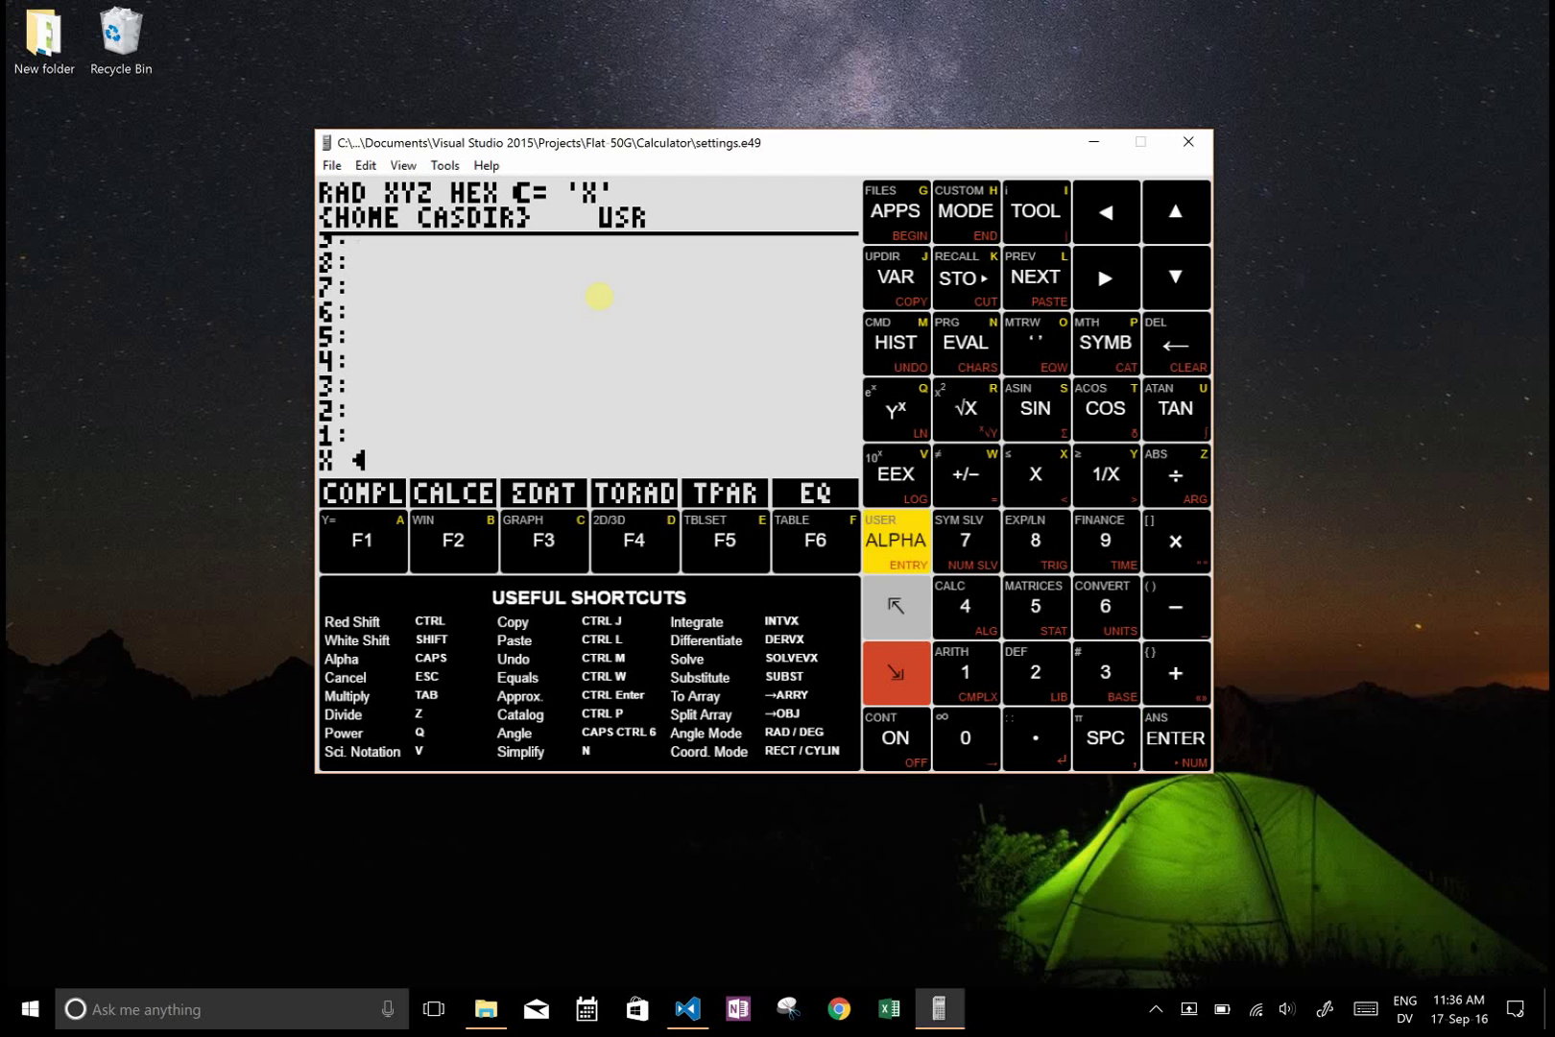
pyautogui.press('Return')
pyautogui.press('capslock')
pyautogui.write('LOG')
pyautogui.press('capslock')
pyautogui.press('Return')
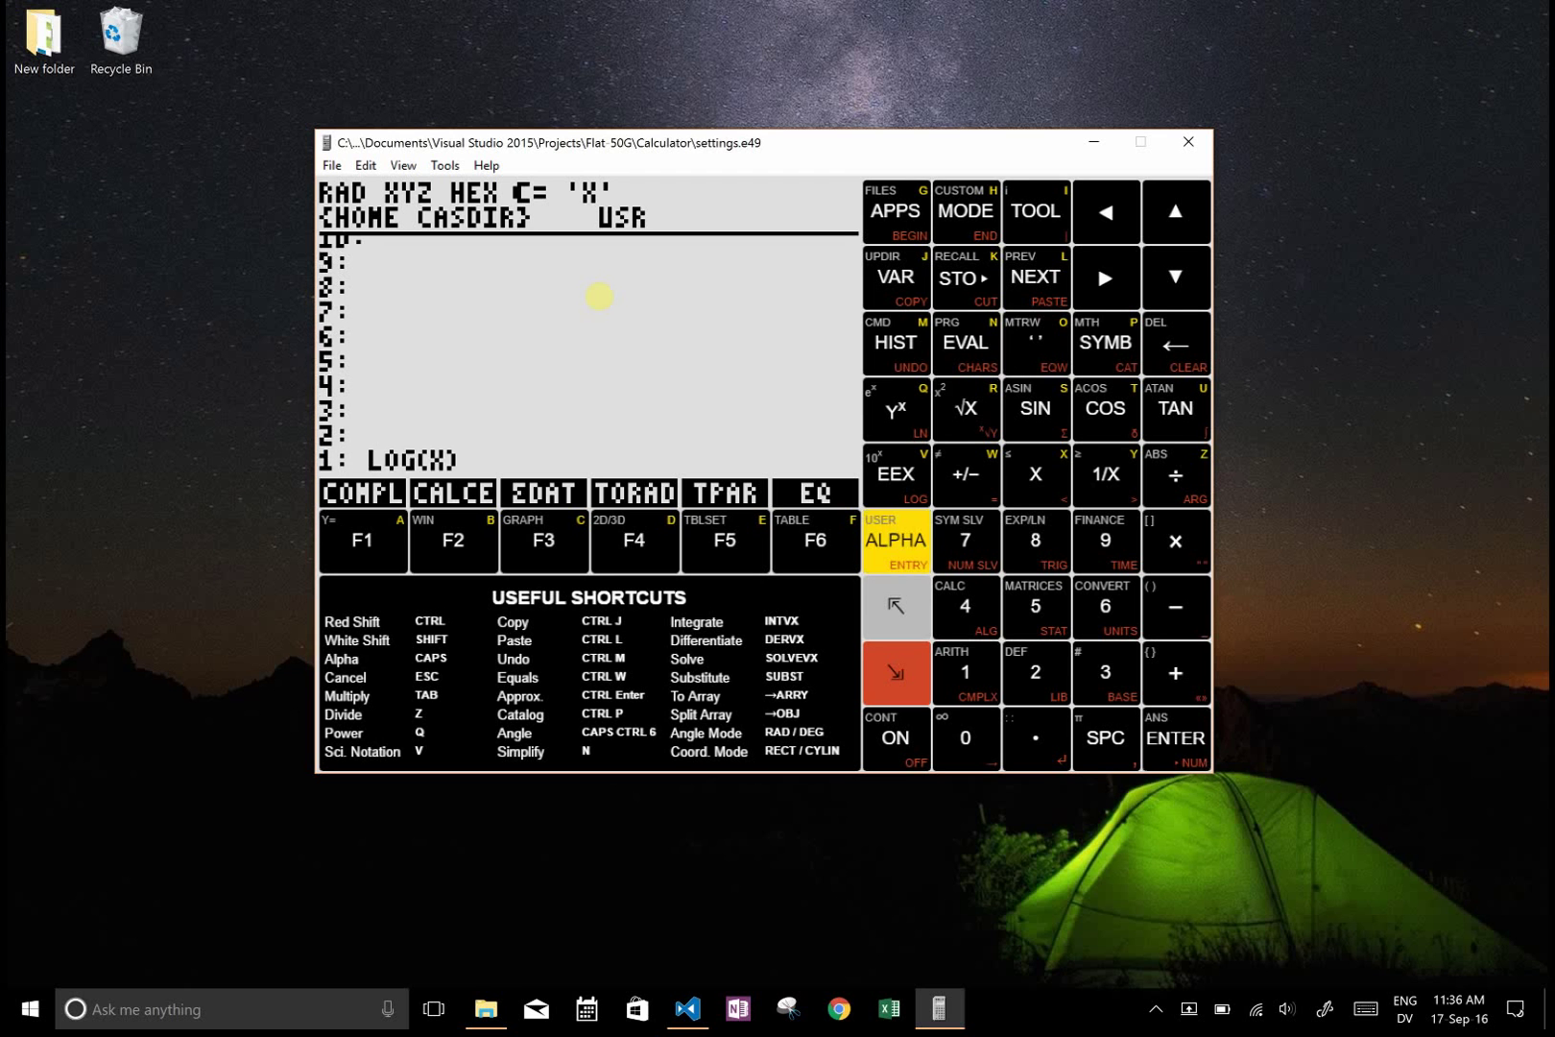
pyautogui.press('capslock')
pyautogui.write('SIN')
pyautogui.press('capslock')
pyautogui.press('Return')
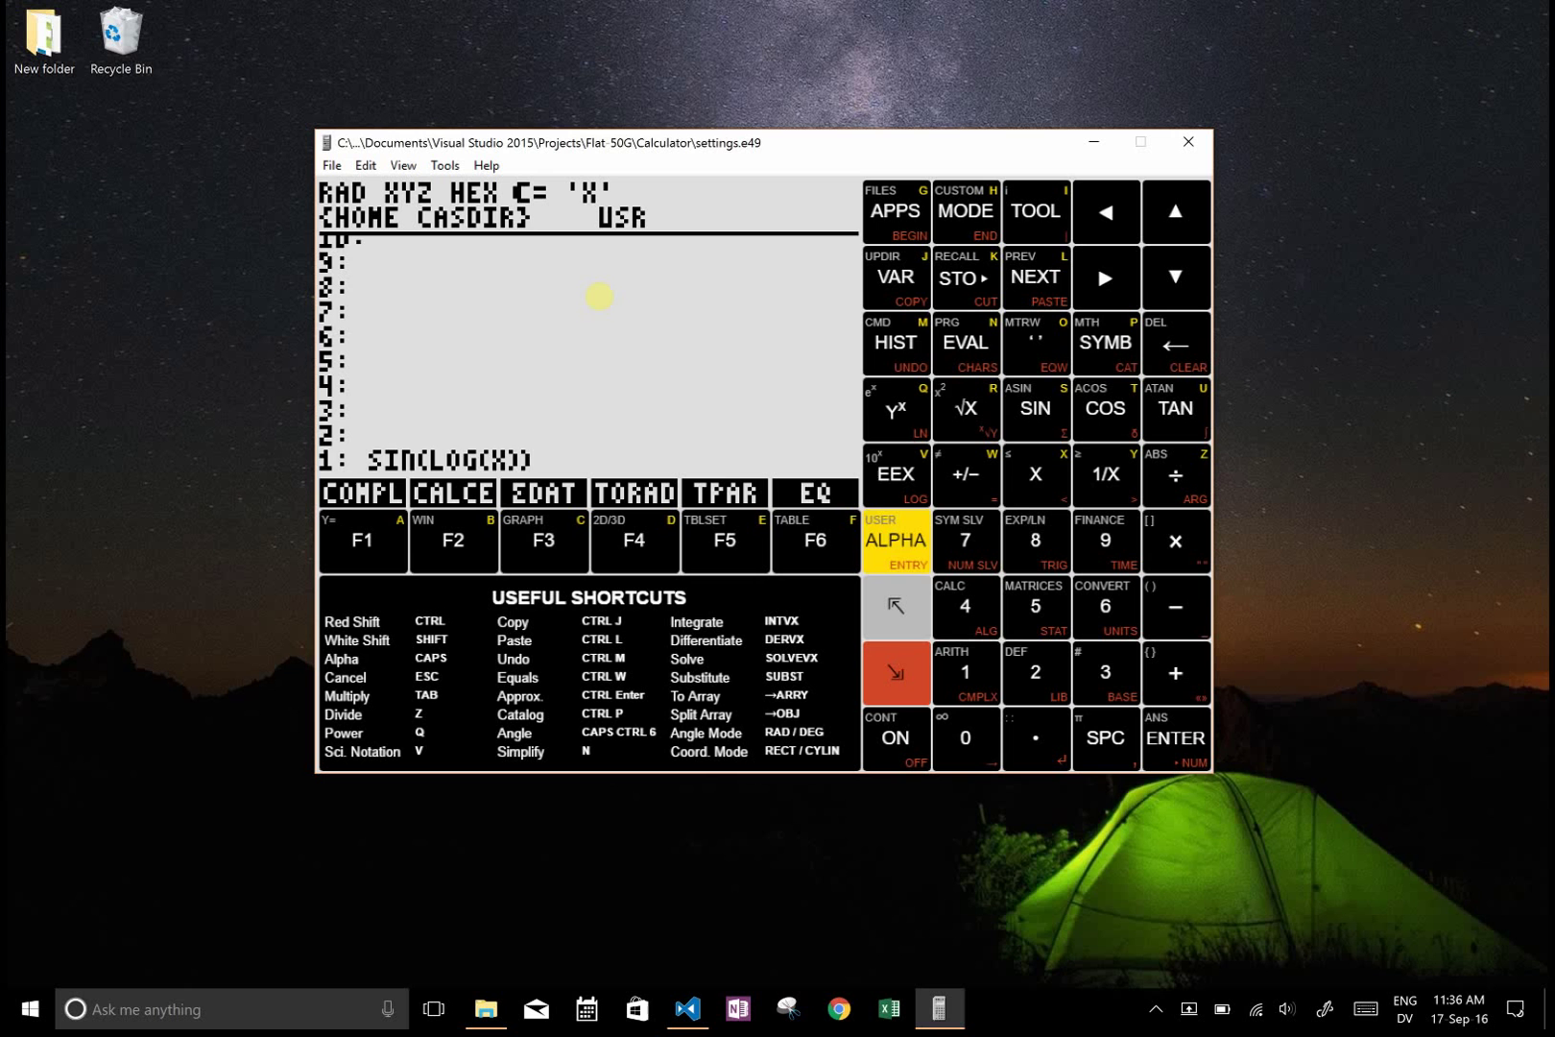
# Differentiate with X DERIV to get COS(LOG(X))·(1/X)/LN(10)
pyautogui.press('capslock')
pyautogui.write('X DERIV')
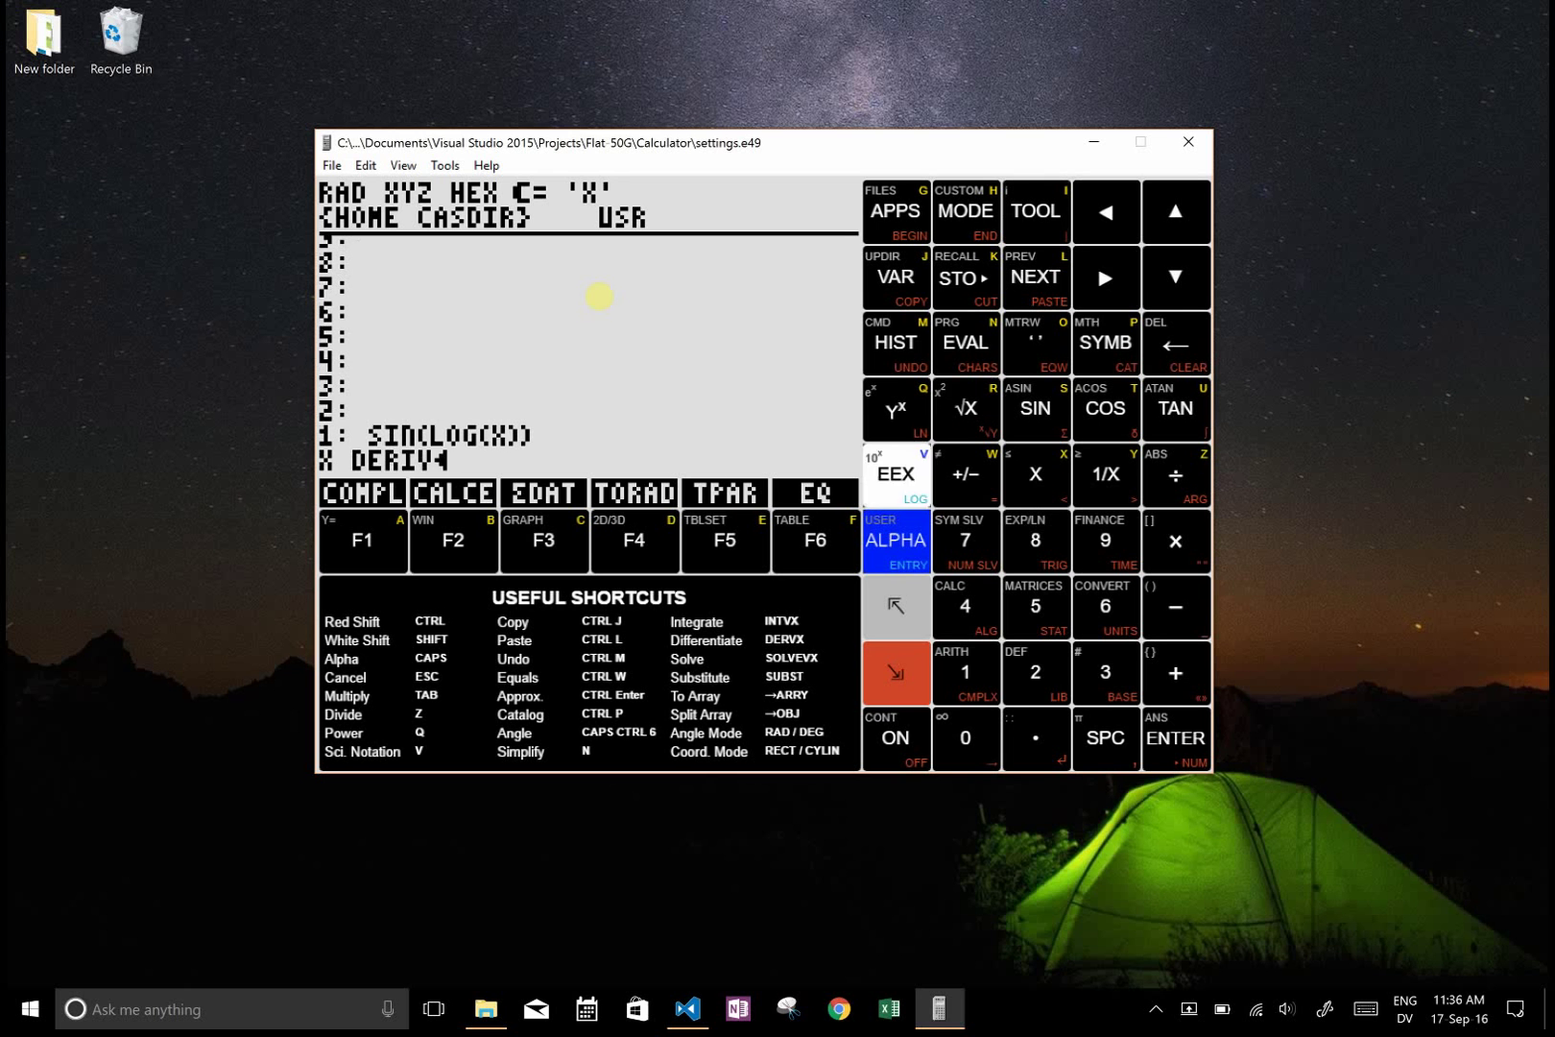
pyautogui.press('capslock')
pyautogui.press('Return')
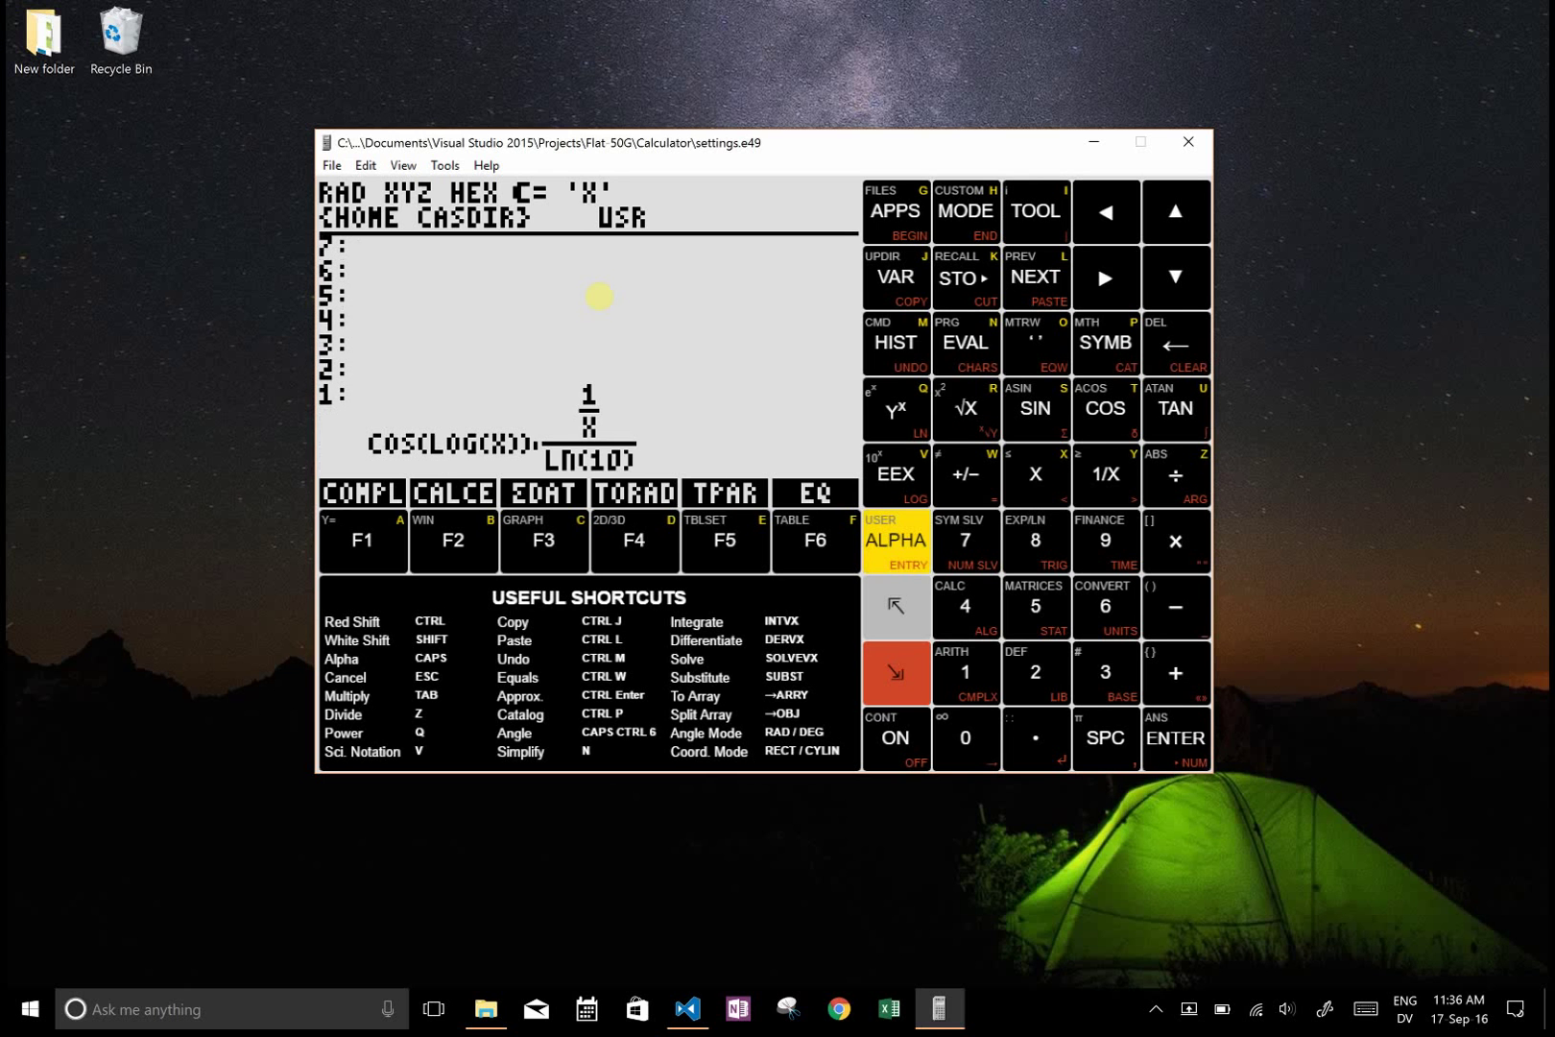
# Build the equation X=-π on level 1 beneath the derivative
pyautogui.press('capslock')
pyautogui.write('X')
pyautogui.press('capslock')
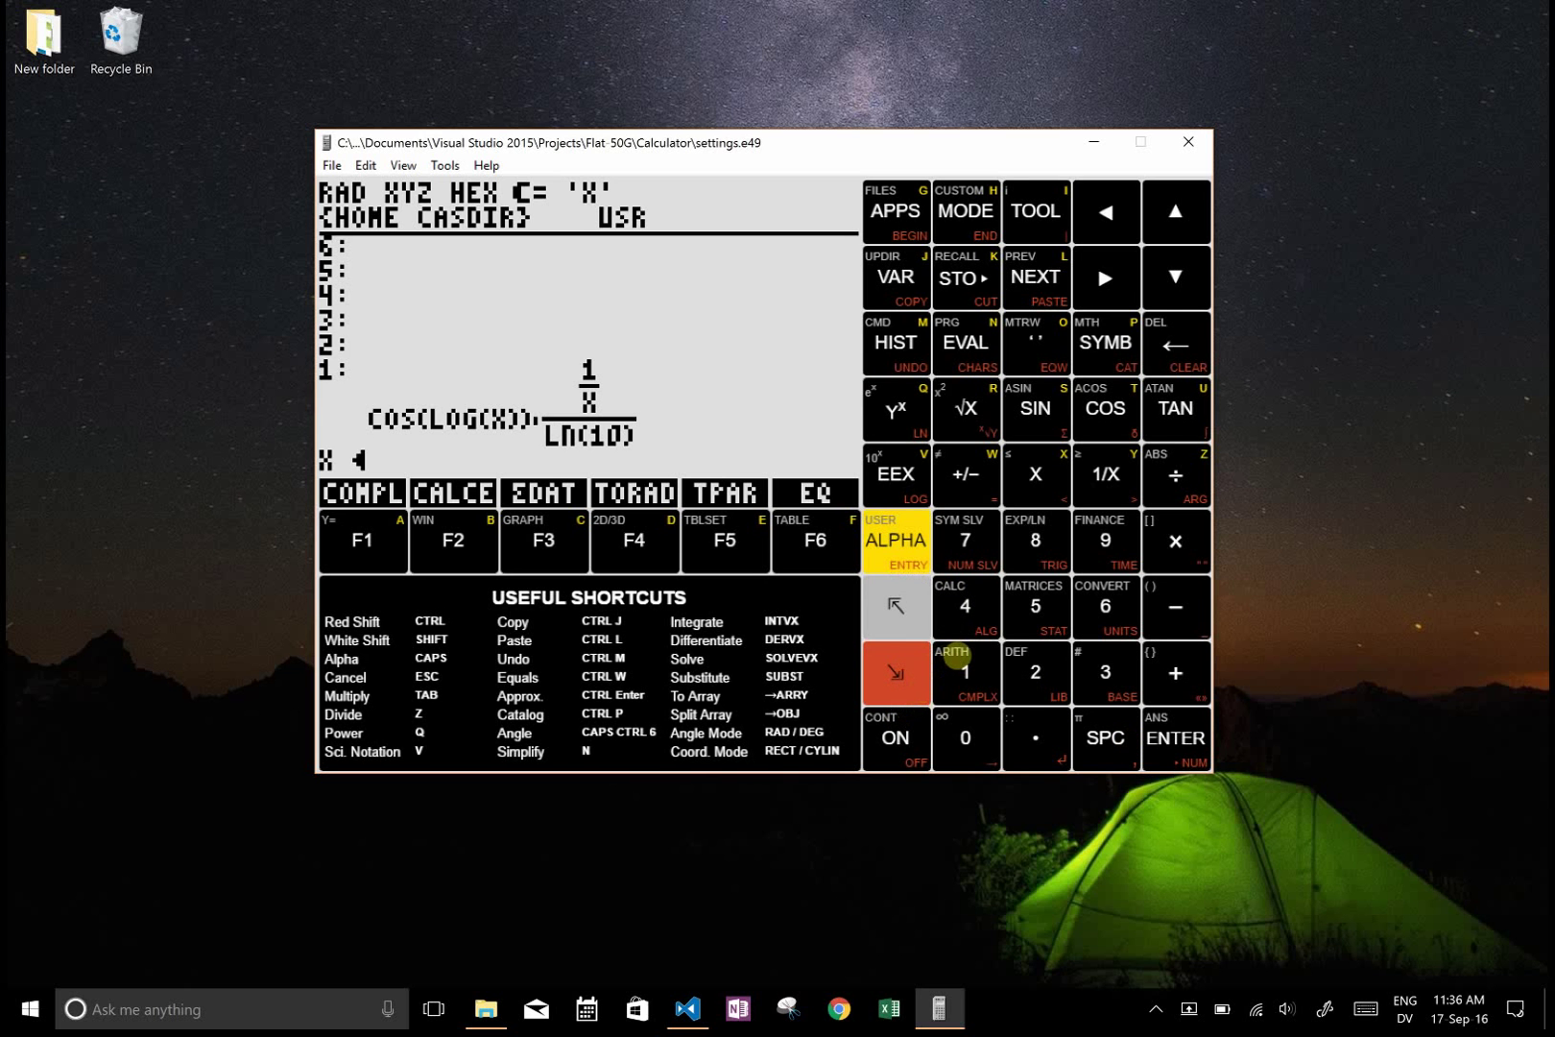
pyautogui.press('space')
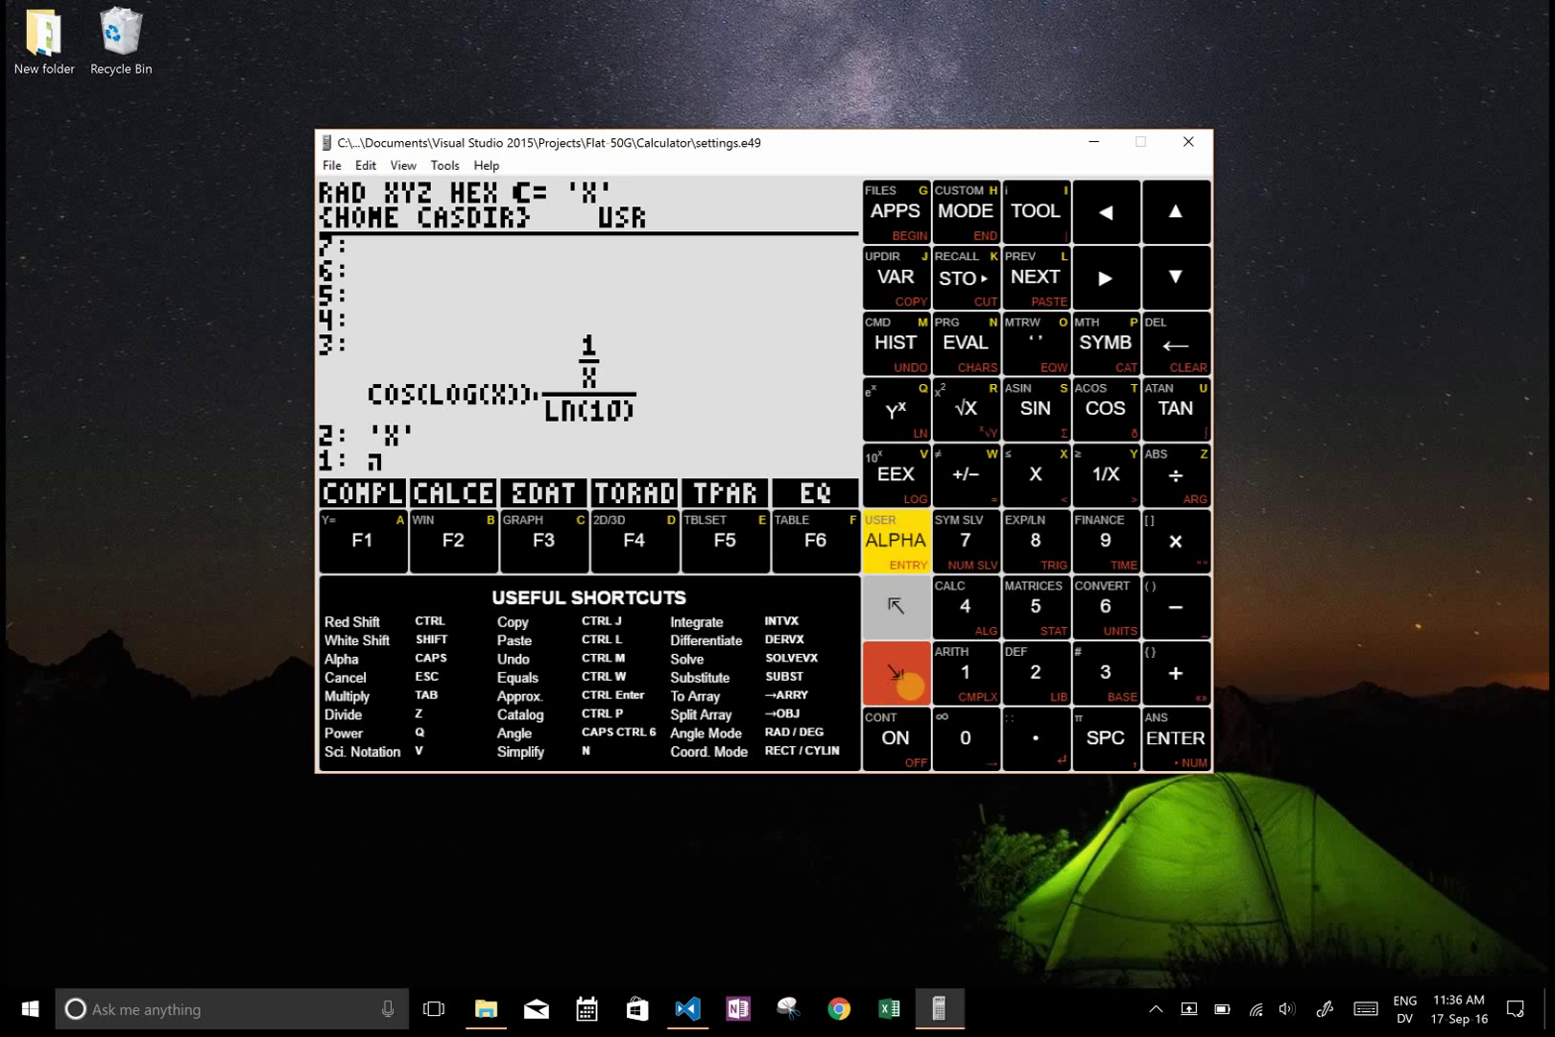
pyautogui.click(910, 685)
pyautogui.click(933, 510)
pyautogui.hotkey('ctrl', 'w')
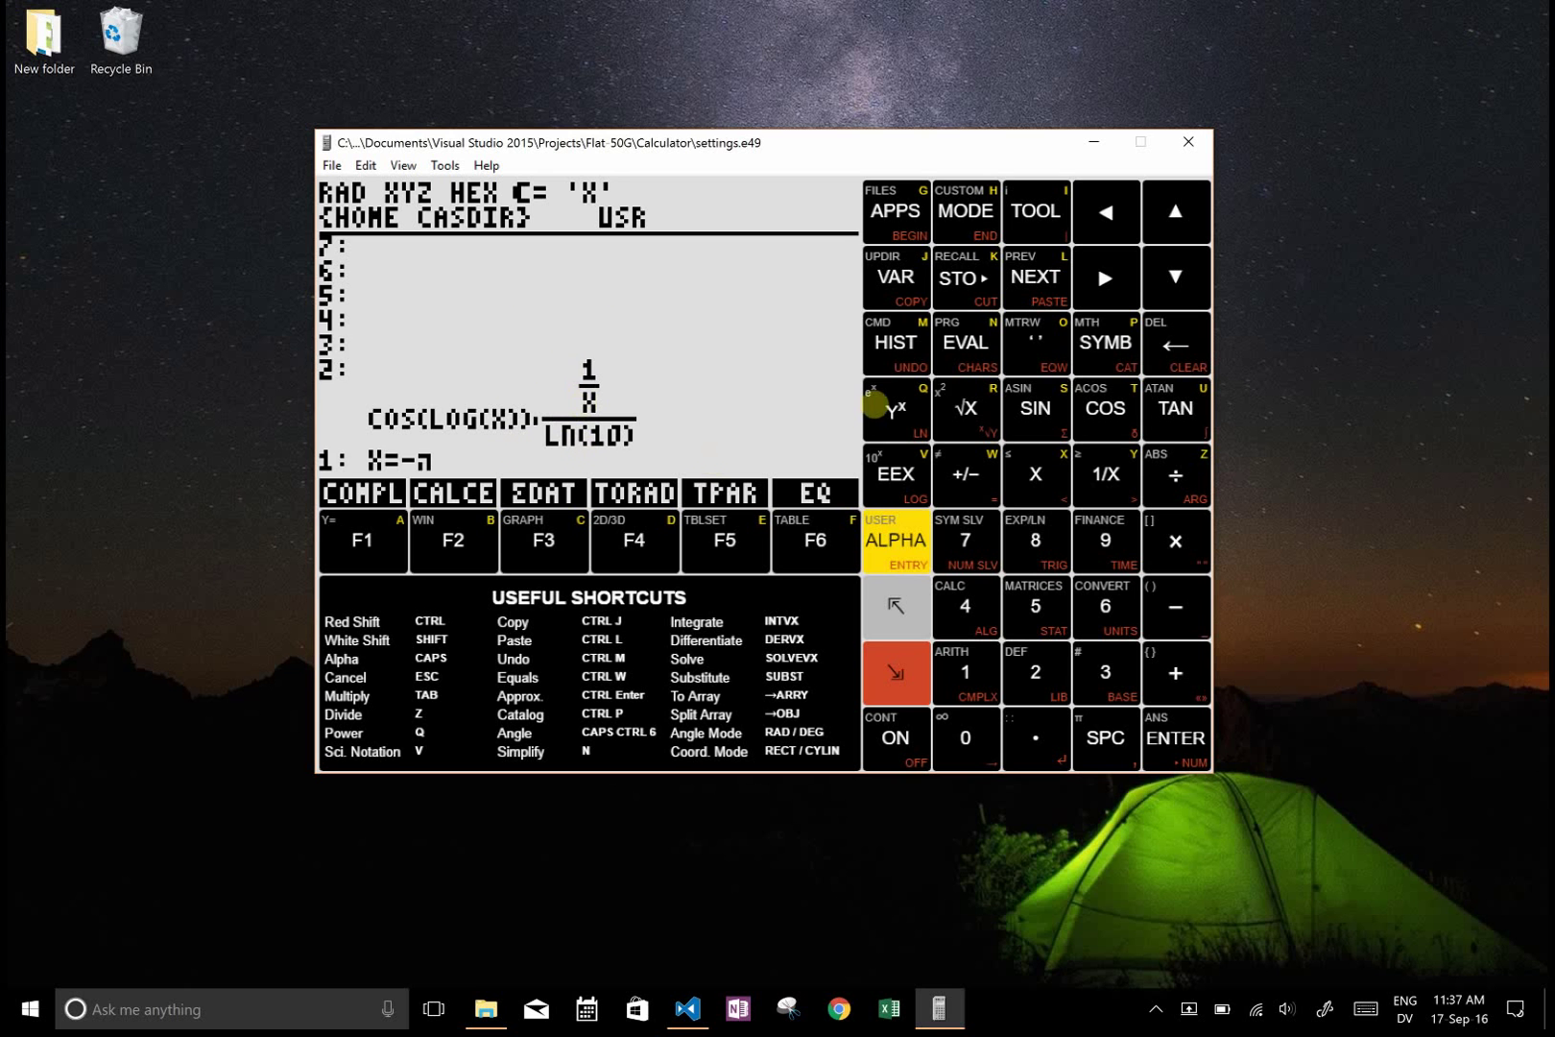
# Substitute X=-π into the derivative, simplify it, and convert to (-253.27E-3,120.58E-3)
pyautogui.write('SUBST')
pyautogui.press('Return')
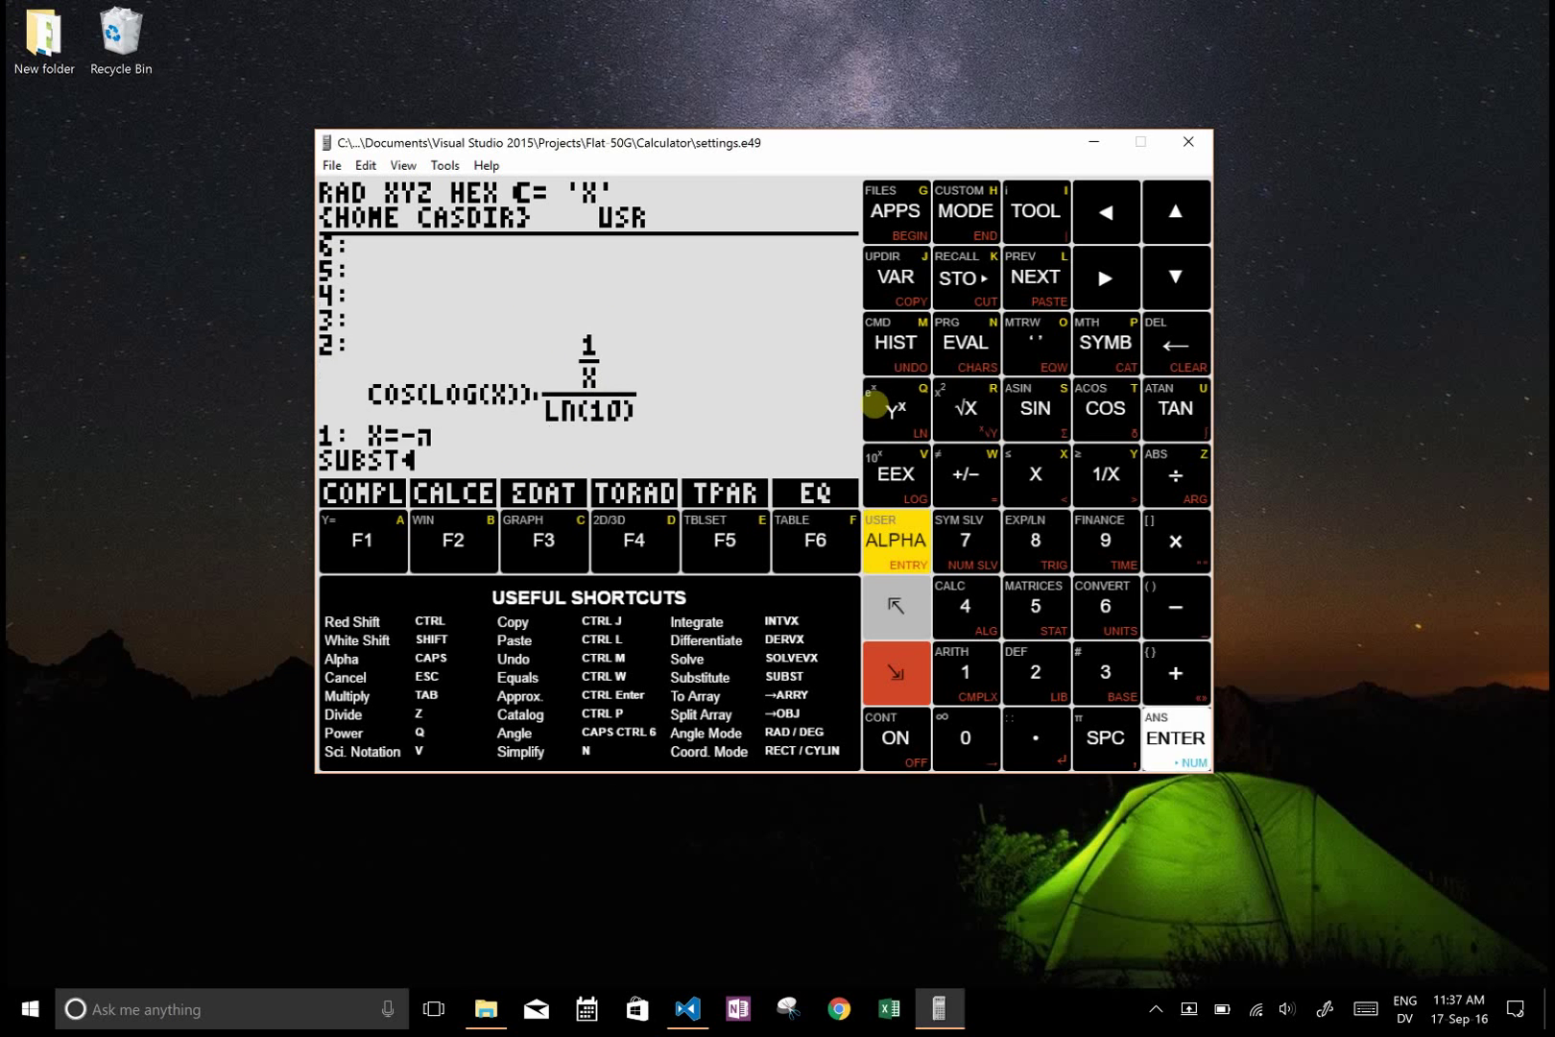
pyautogui.press('Return')
pyautogui.press('n')
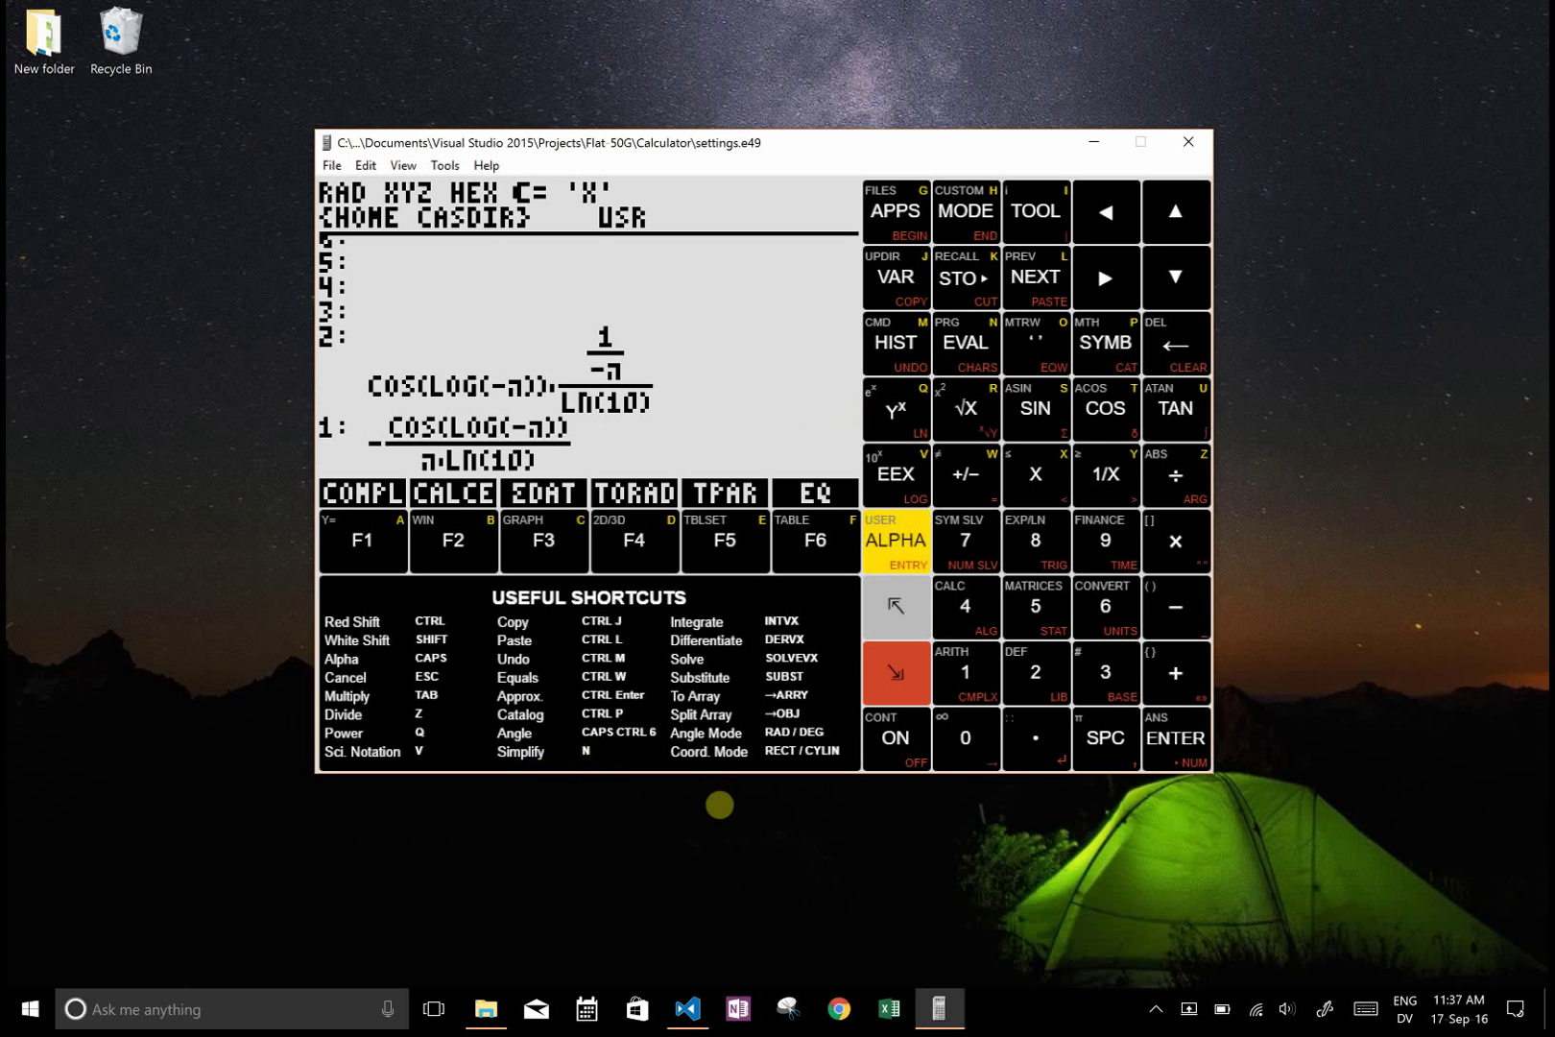
pyautogui.press('Return')
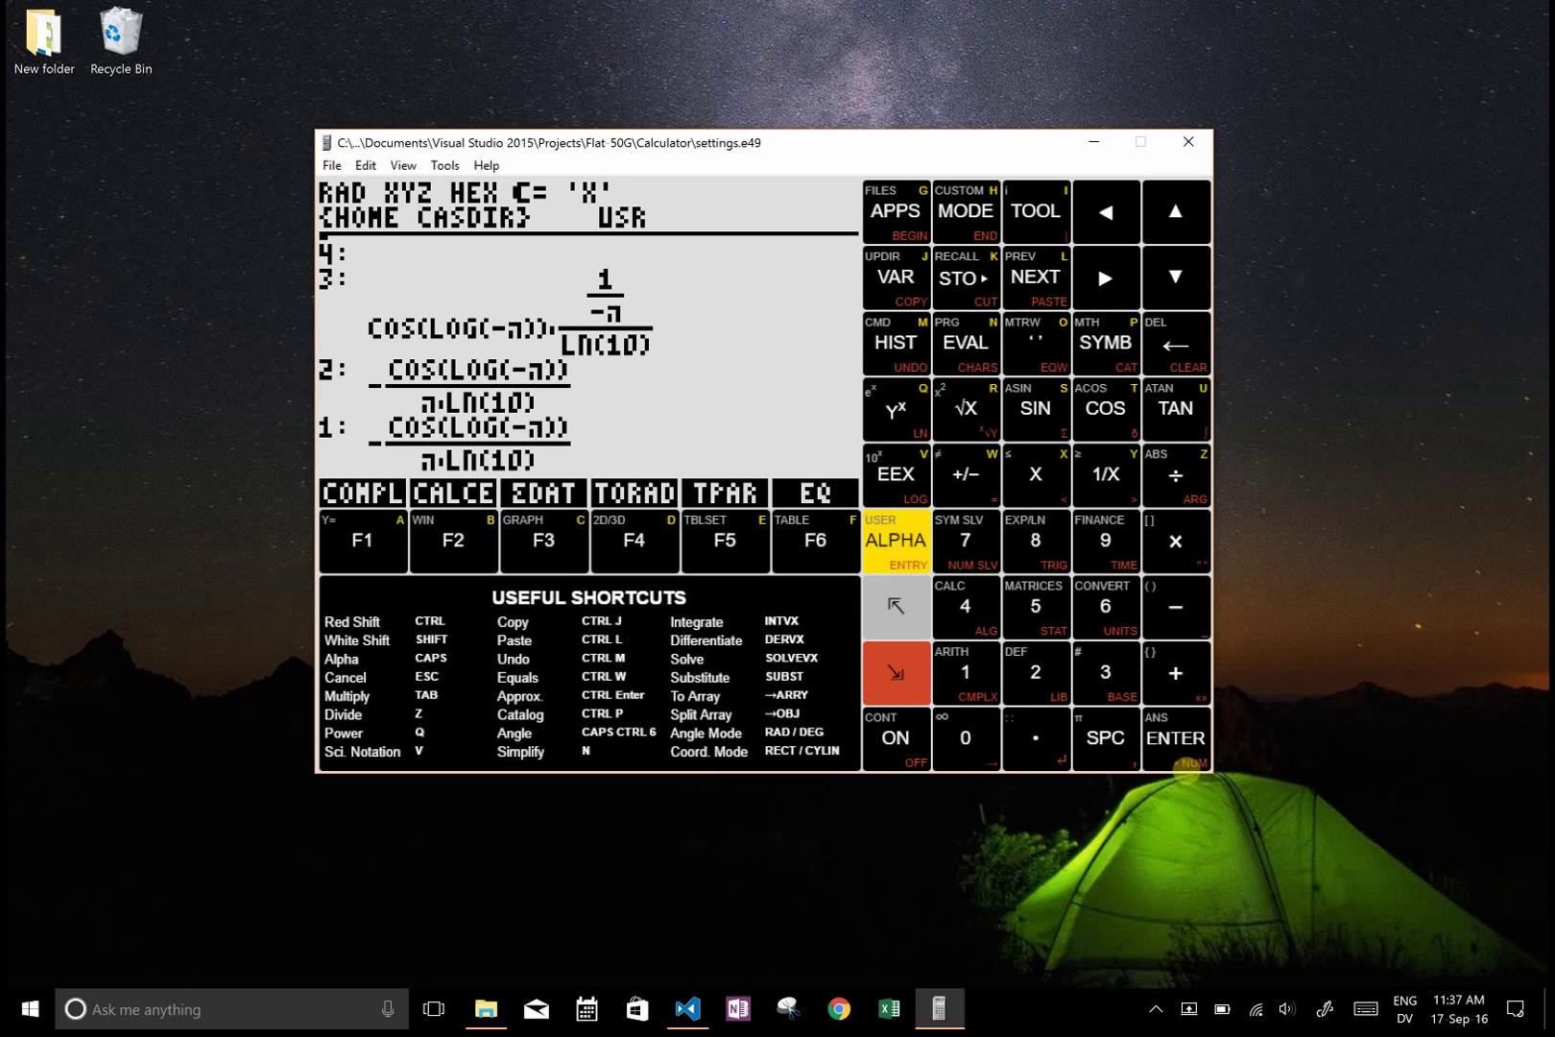
pyautogui.hotkey('ctrl', 'Return')
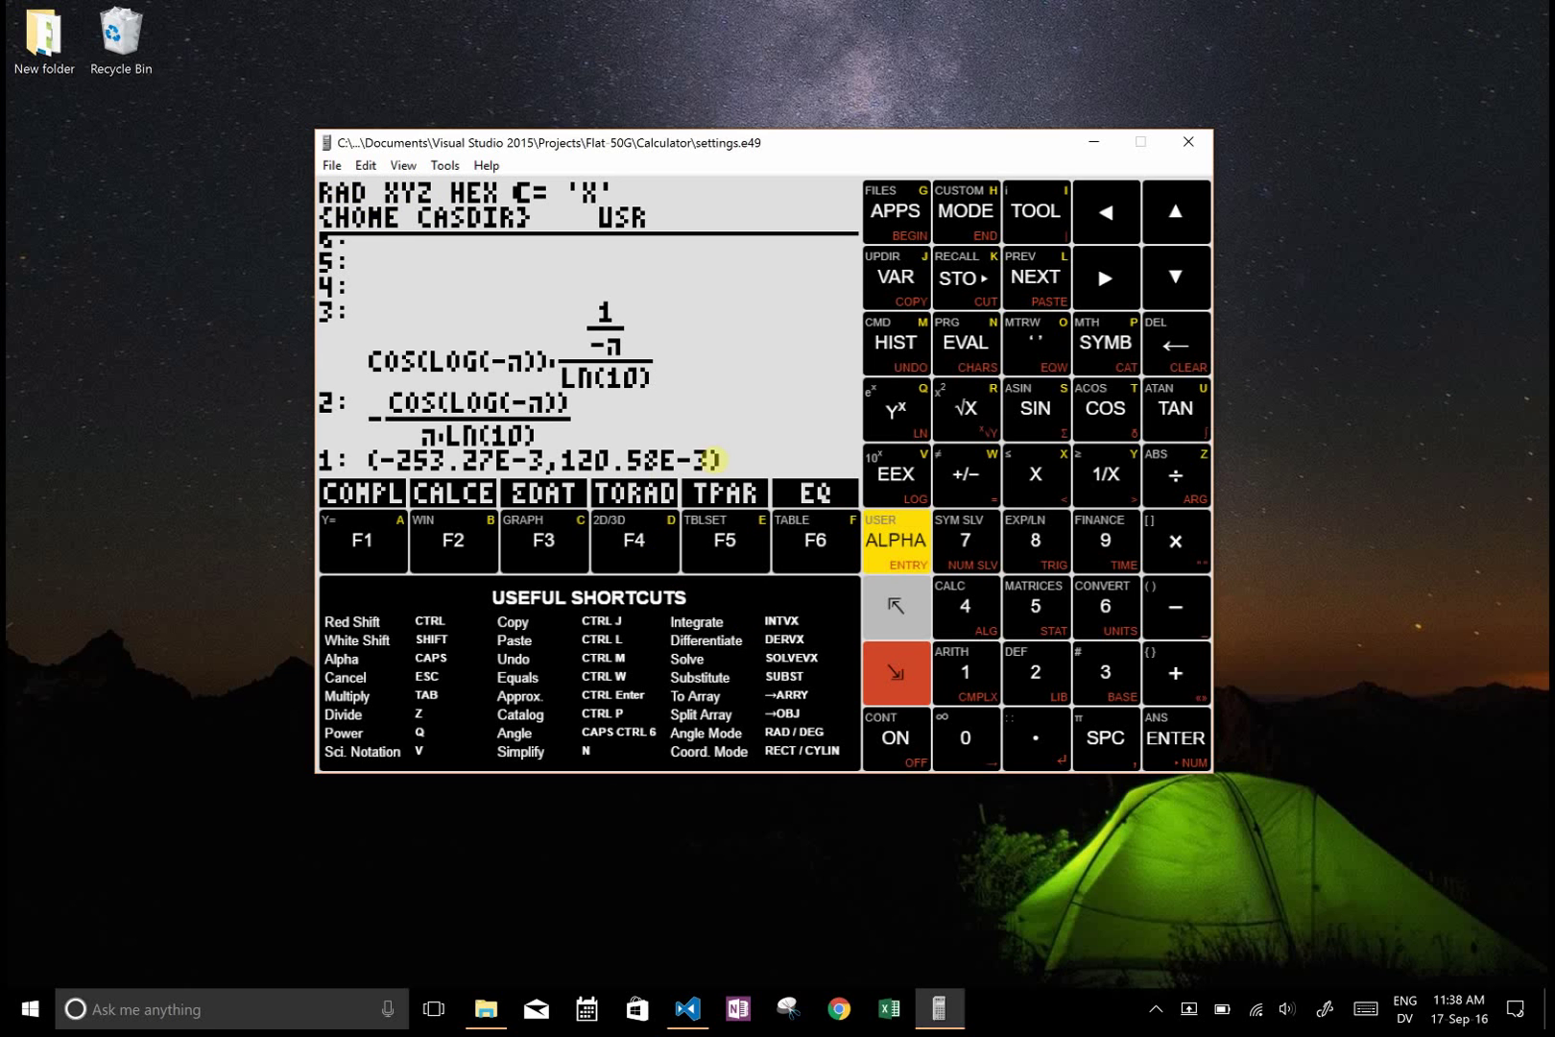
# Switch to CYLIN polar display and DEG angle mode, then clear the stack
pyautogui.press('capslock')
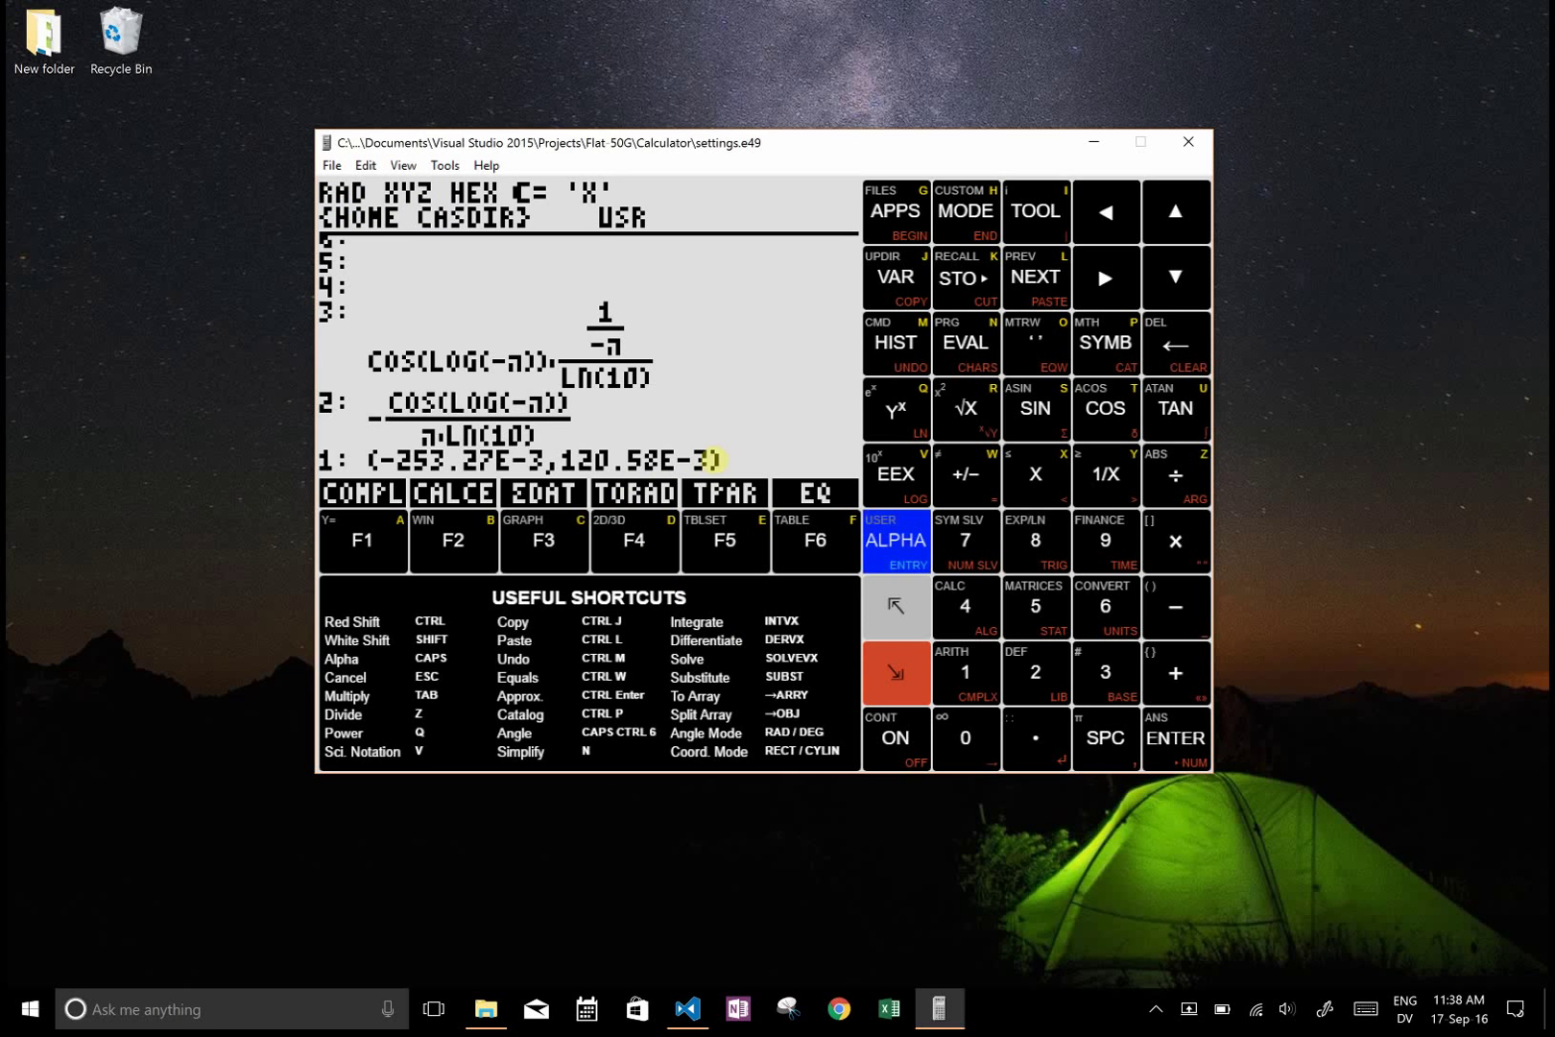
pyautogui.write('CYLIN')
pyautogui.press('capslock')
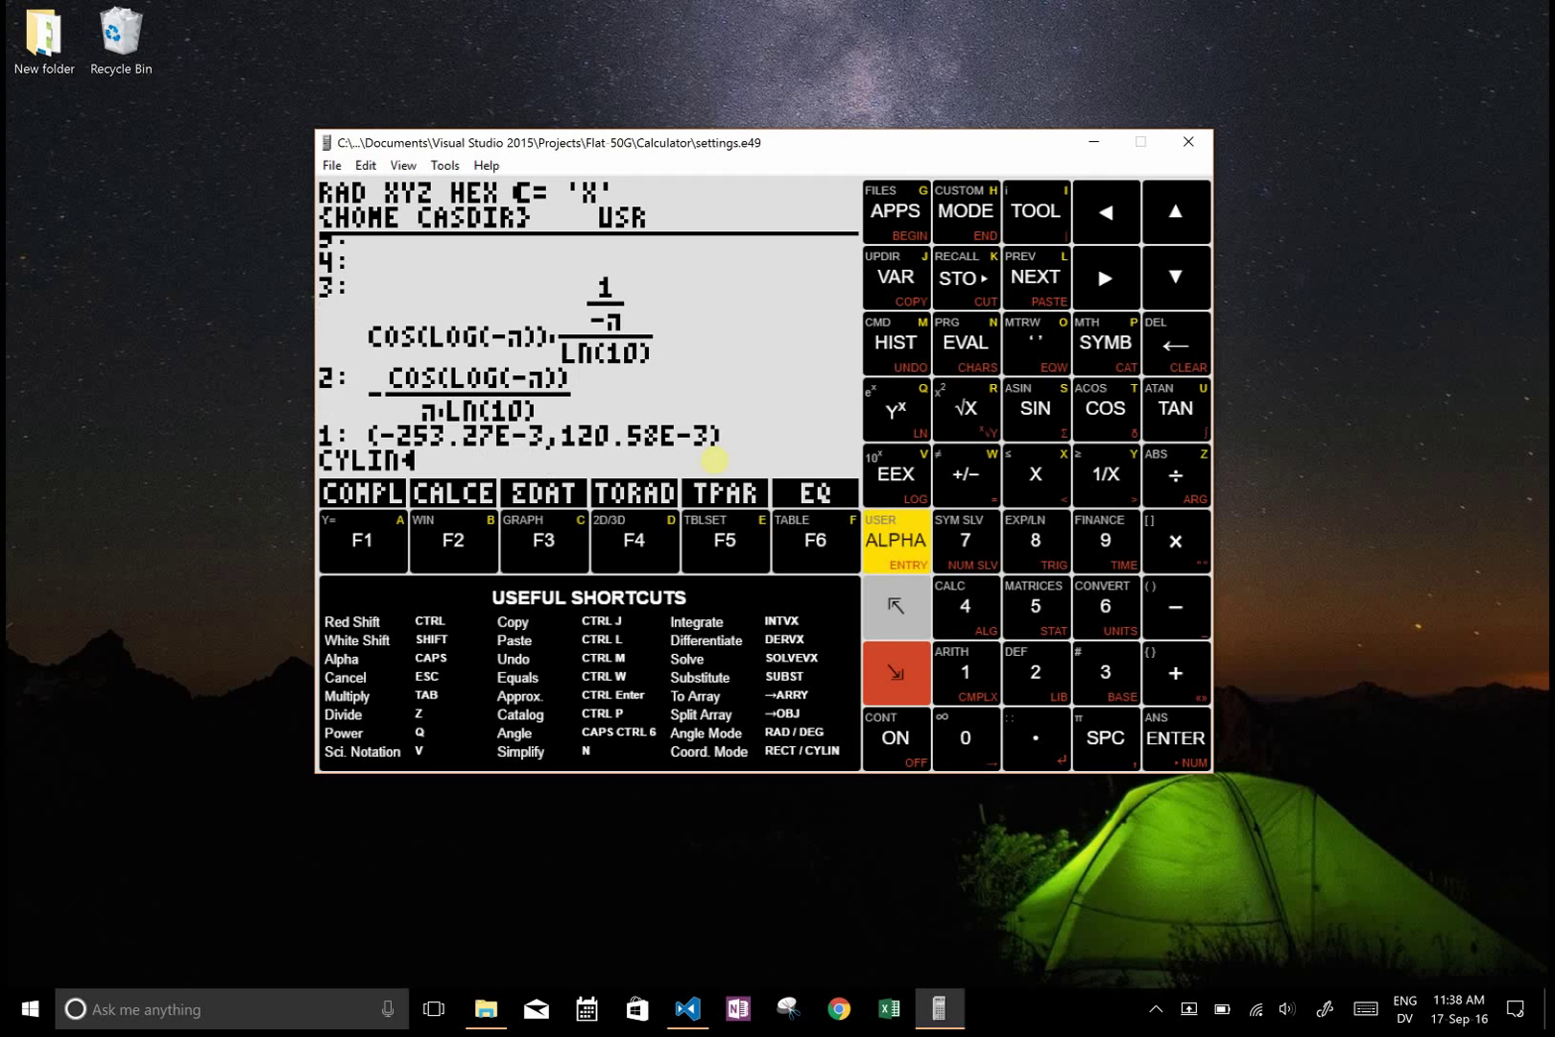
pyautogui.press('Return')
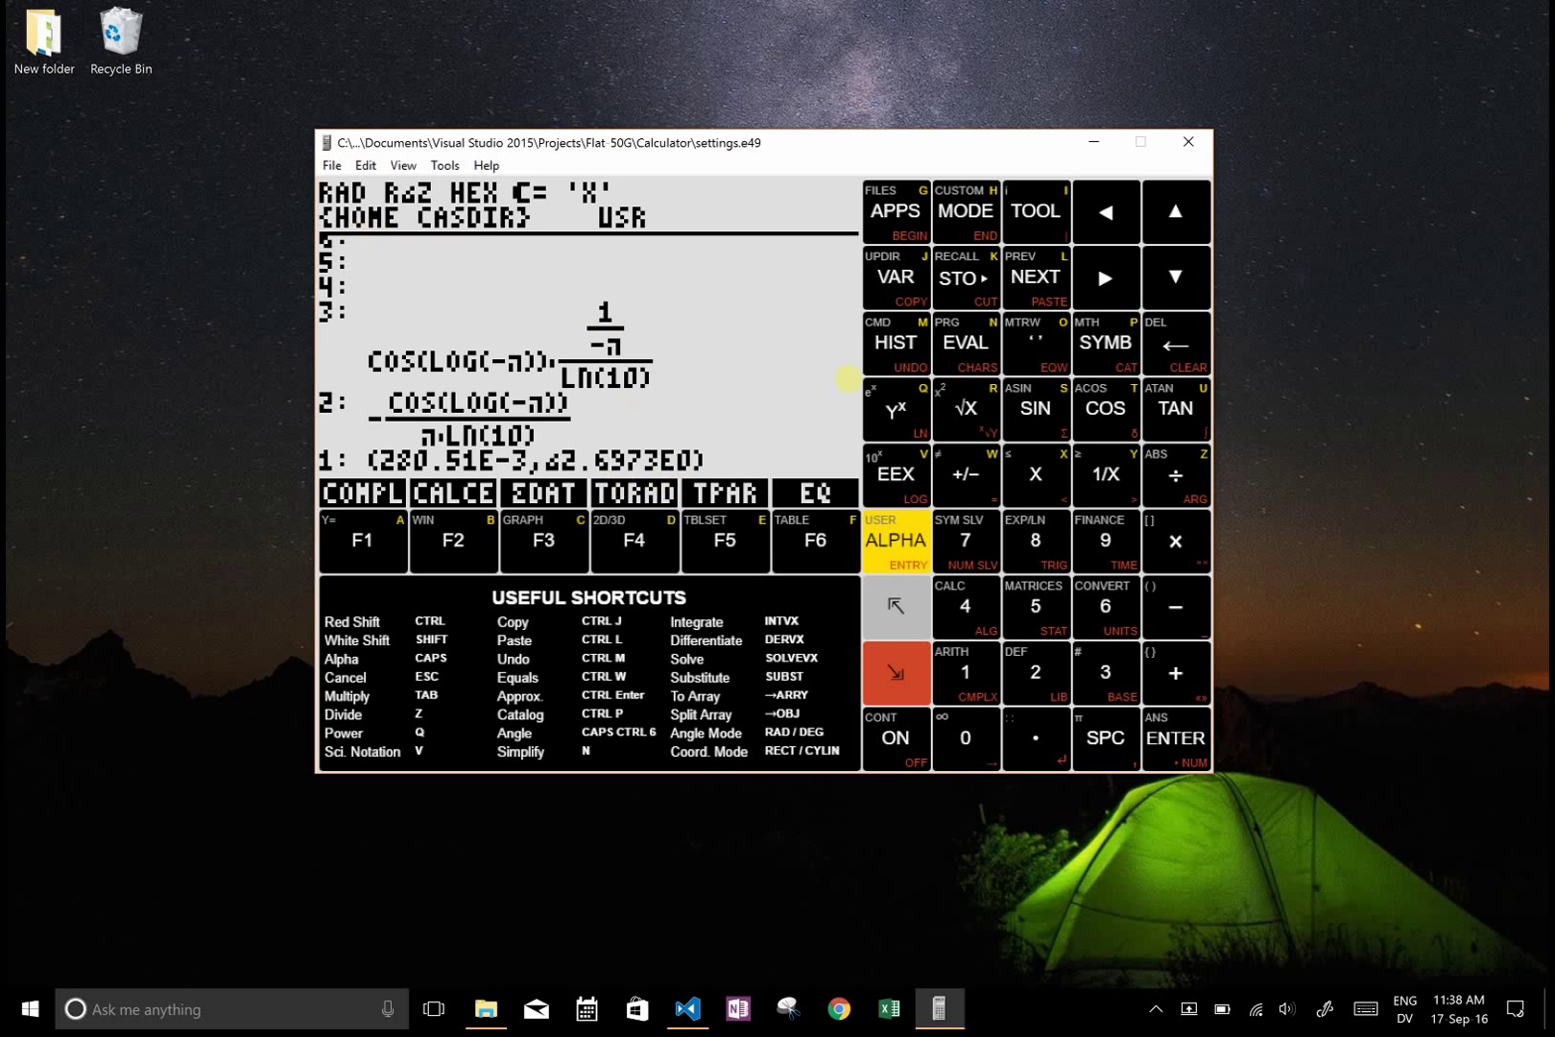
pyautogui.write('DEG')
pyautogui.press('Return')
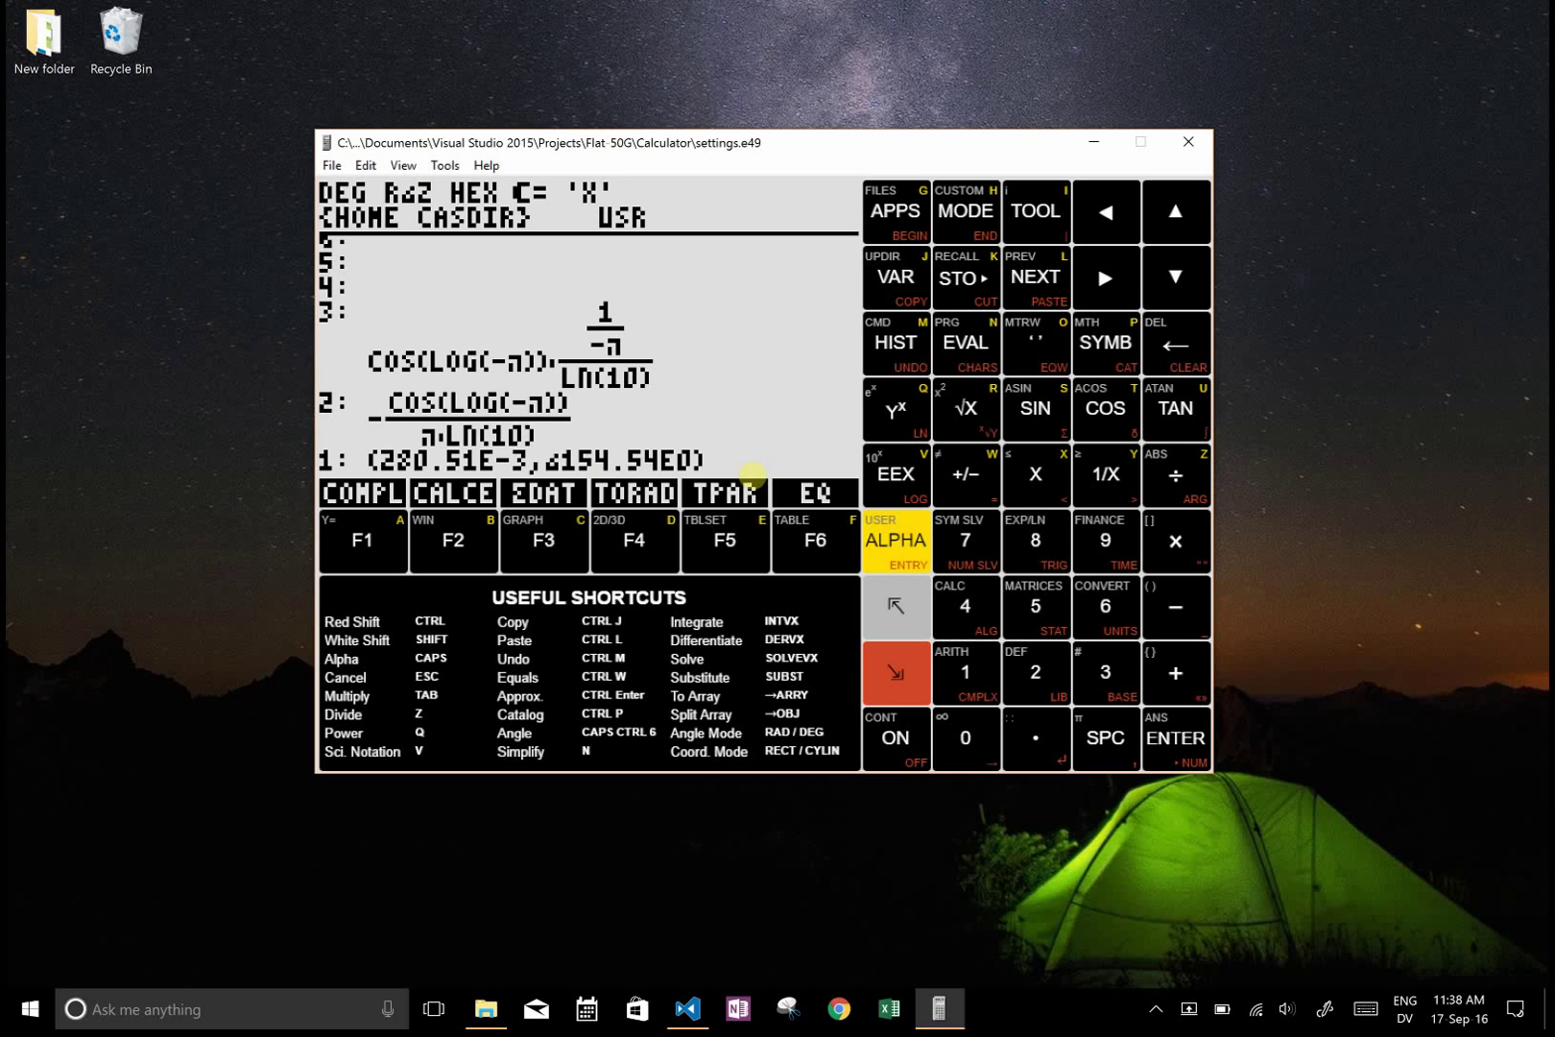
pyautogui.press('BackSpace')
pyautogui.press('BackSpace')
pyautogui.press('BackSpace')
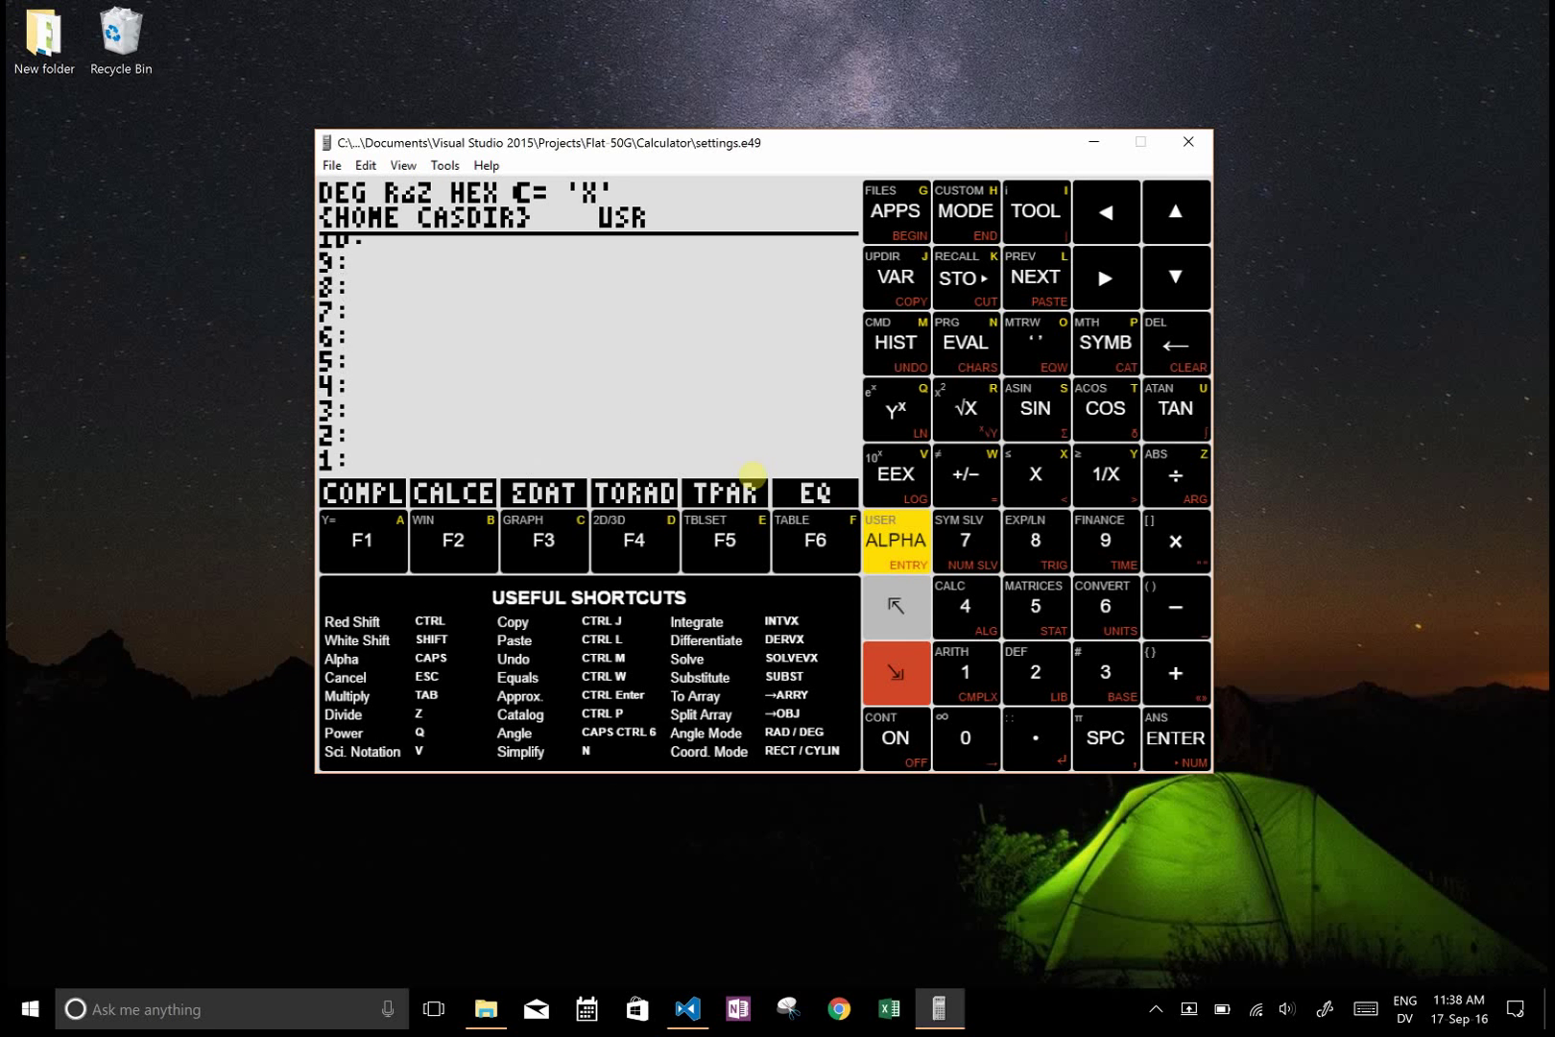
# Enter the equations X+Y=10 and X²=5 on the stack
pyautogui.write('X')
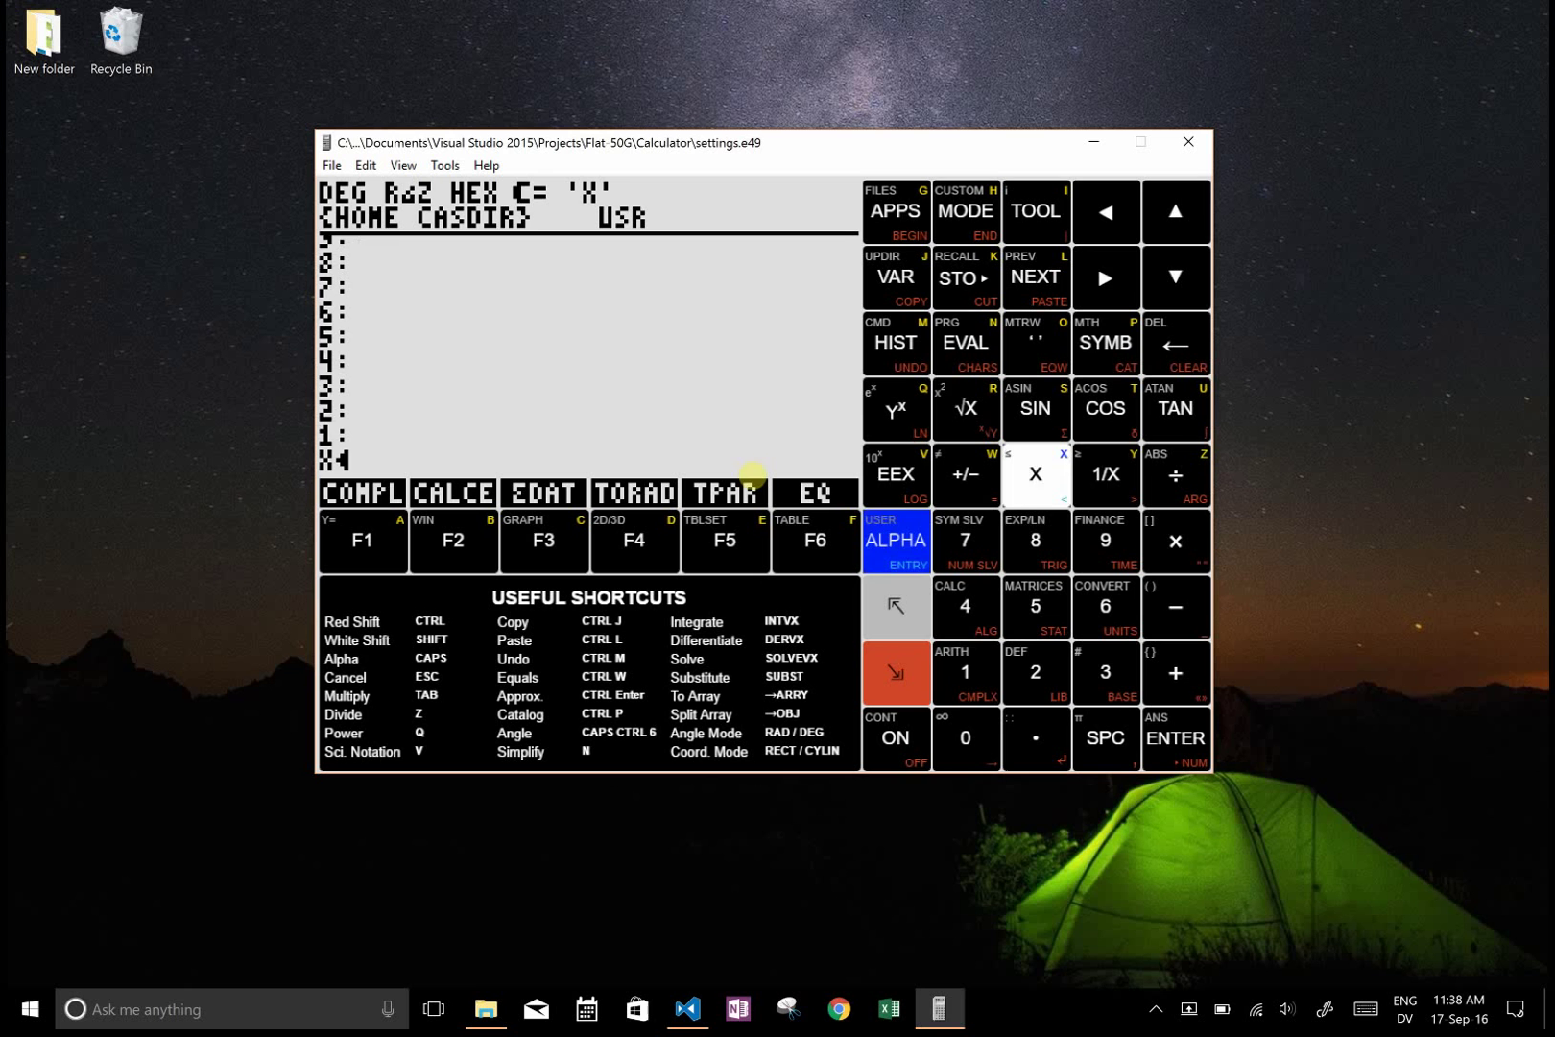
pyautogui.write(' Y')
pyautogui.press('Return')
pyautogui.press('+')
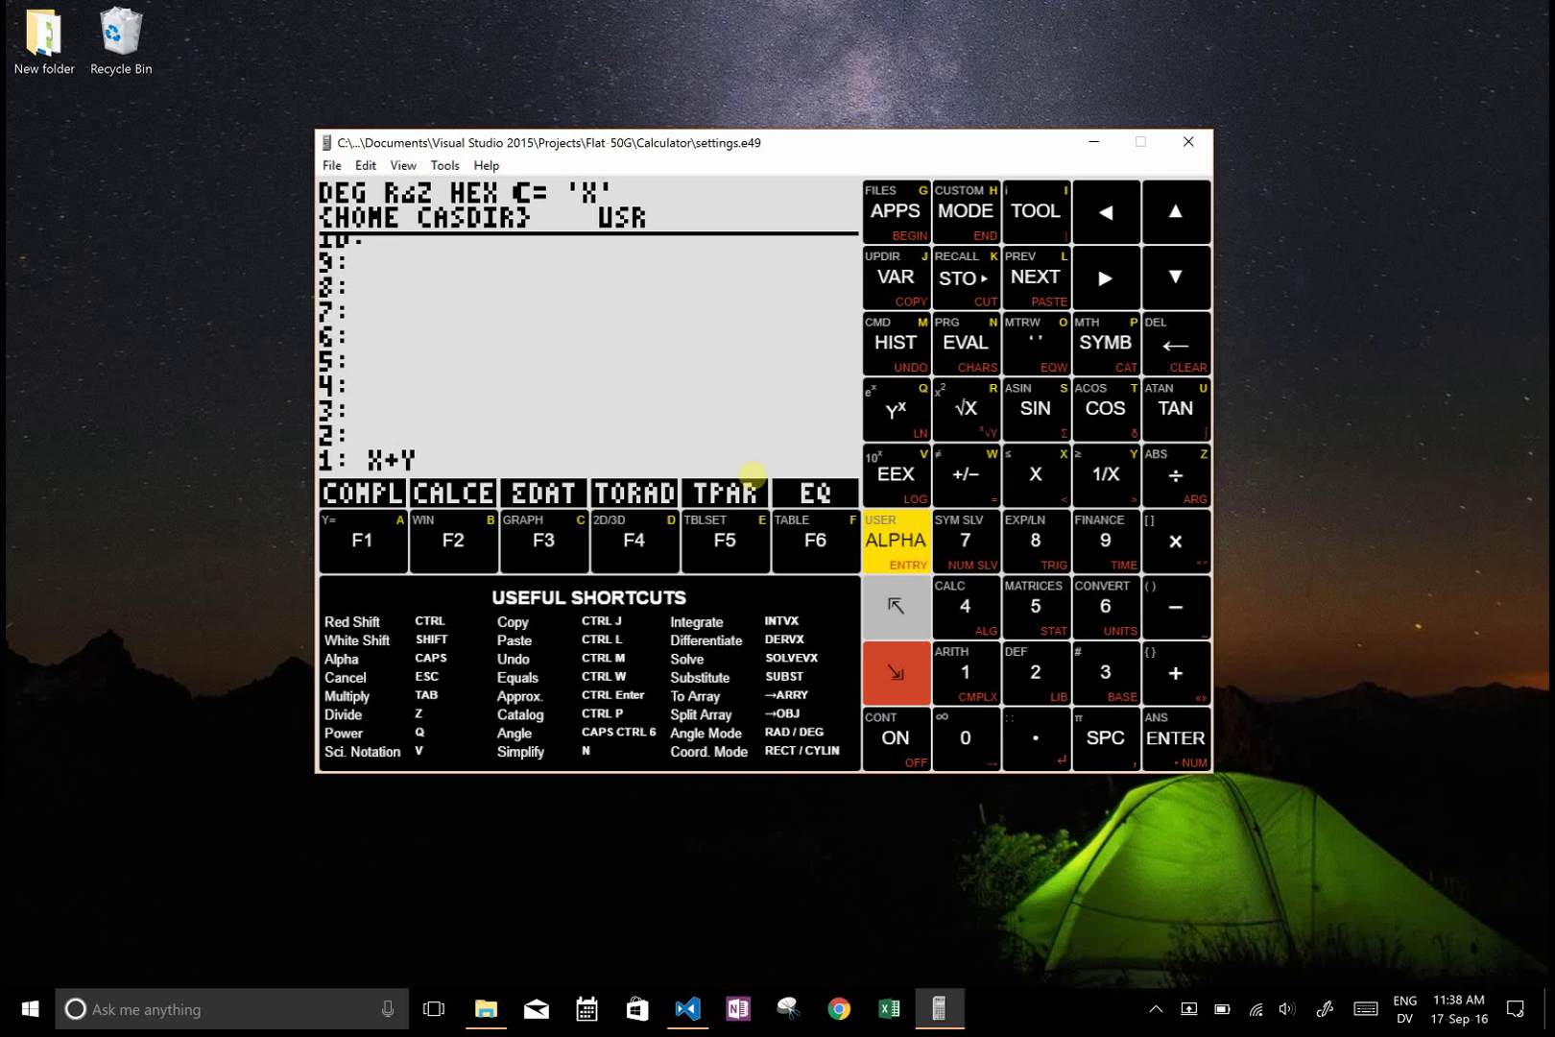
pyautogui.write('10')
pyautogui.press('=')
pyautogui.write('X 2')
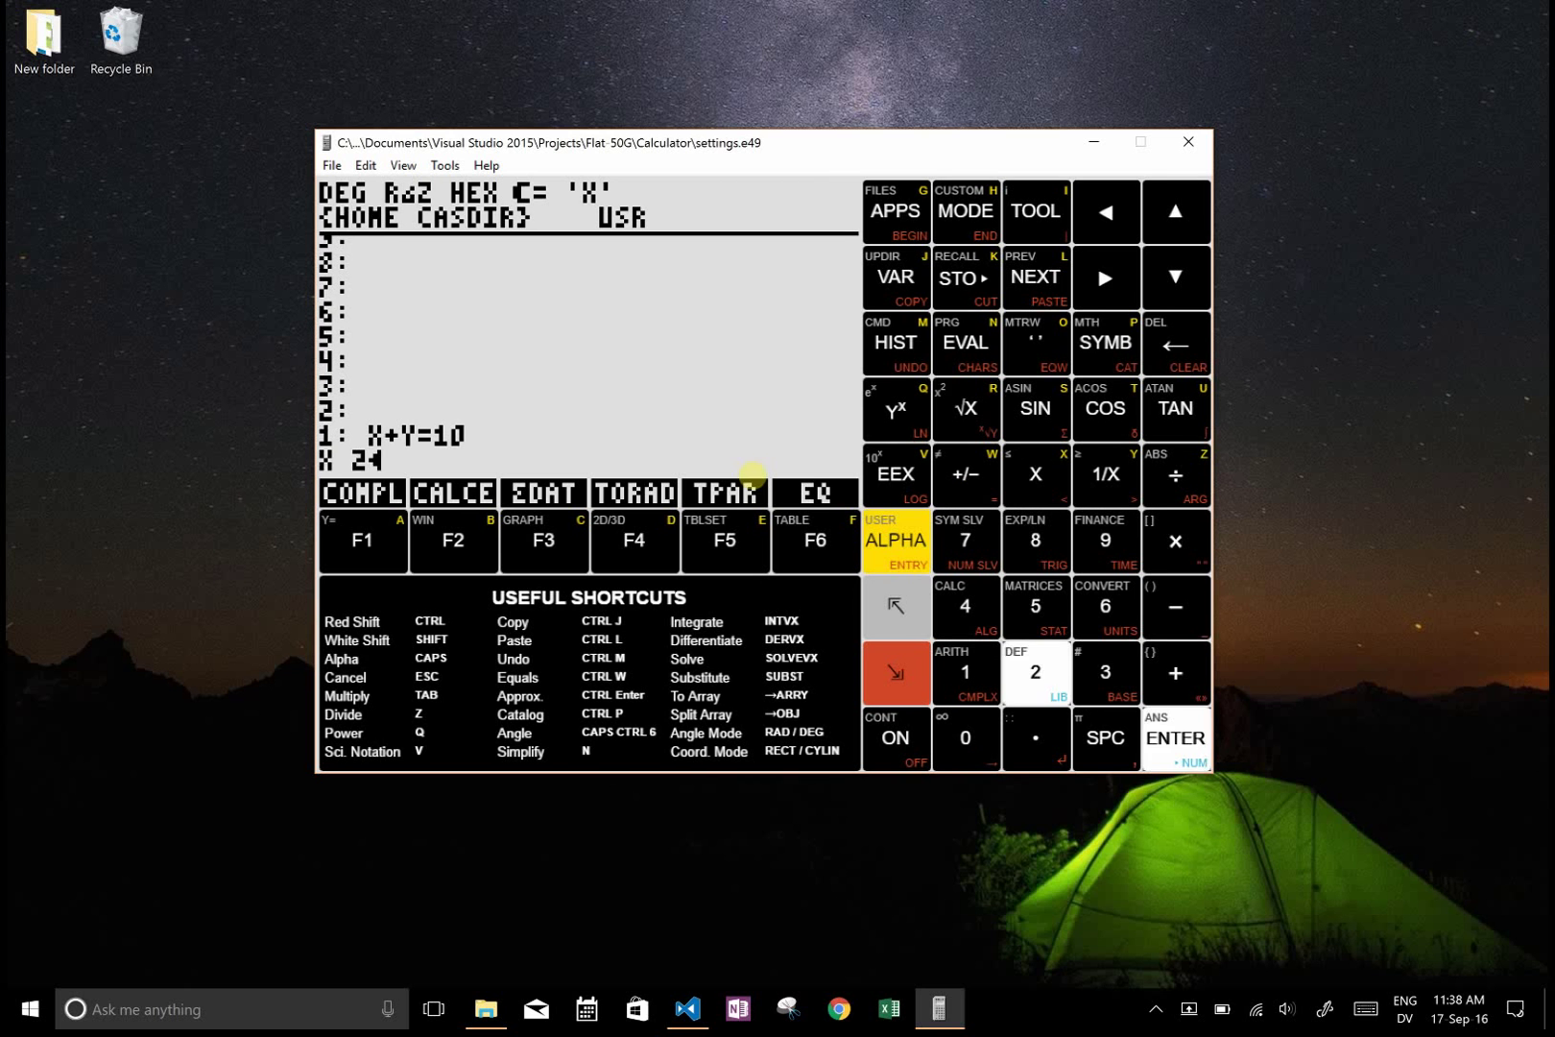
pyautogui.press('Return')
pyautogui.write('q')
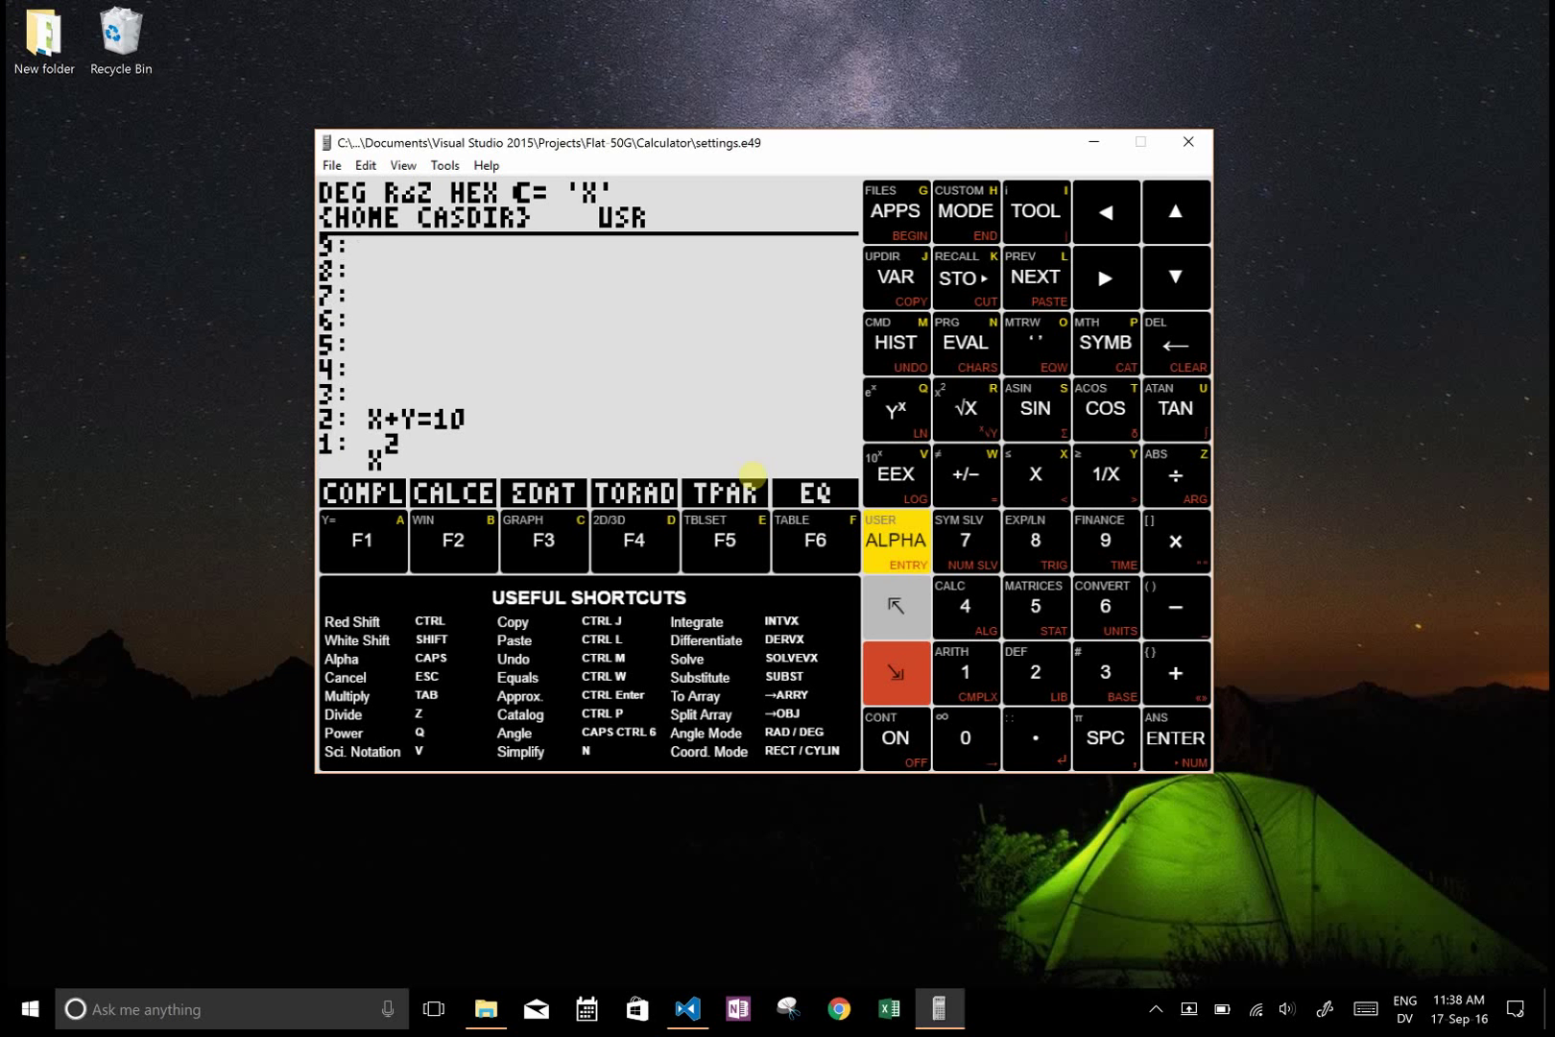
pyautogui.write('5')
pyautogui.press('=')
# Combine the equations with 2 →ARRY, build the variable array [X Y], and enter SOLVE
pyautogui.write('2')
pyautogui.press('Return')
pyautogui.write('ARRY')
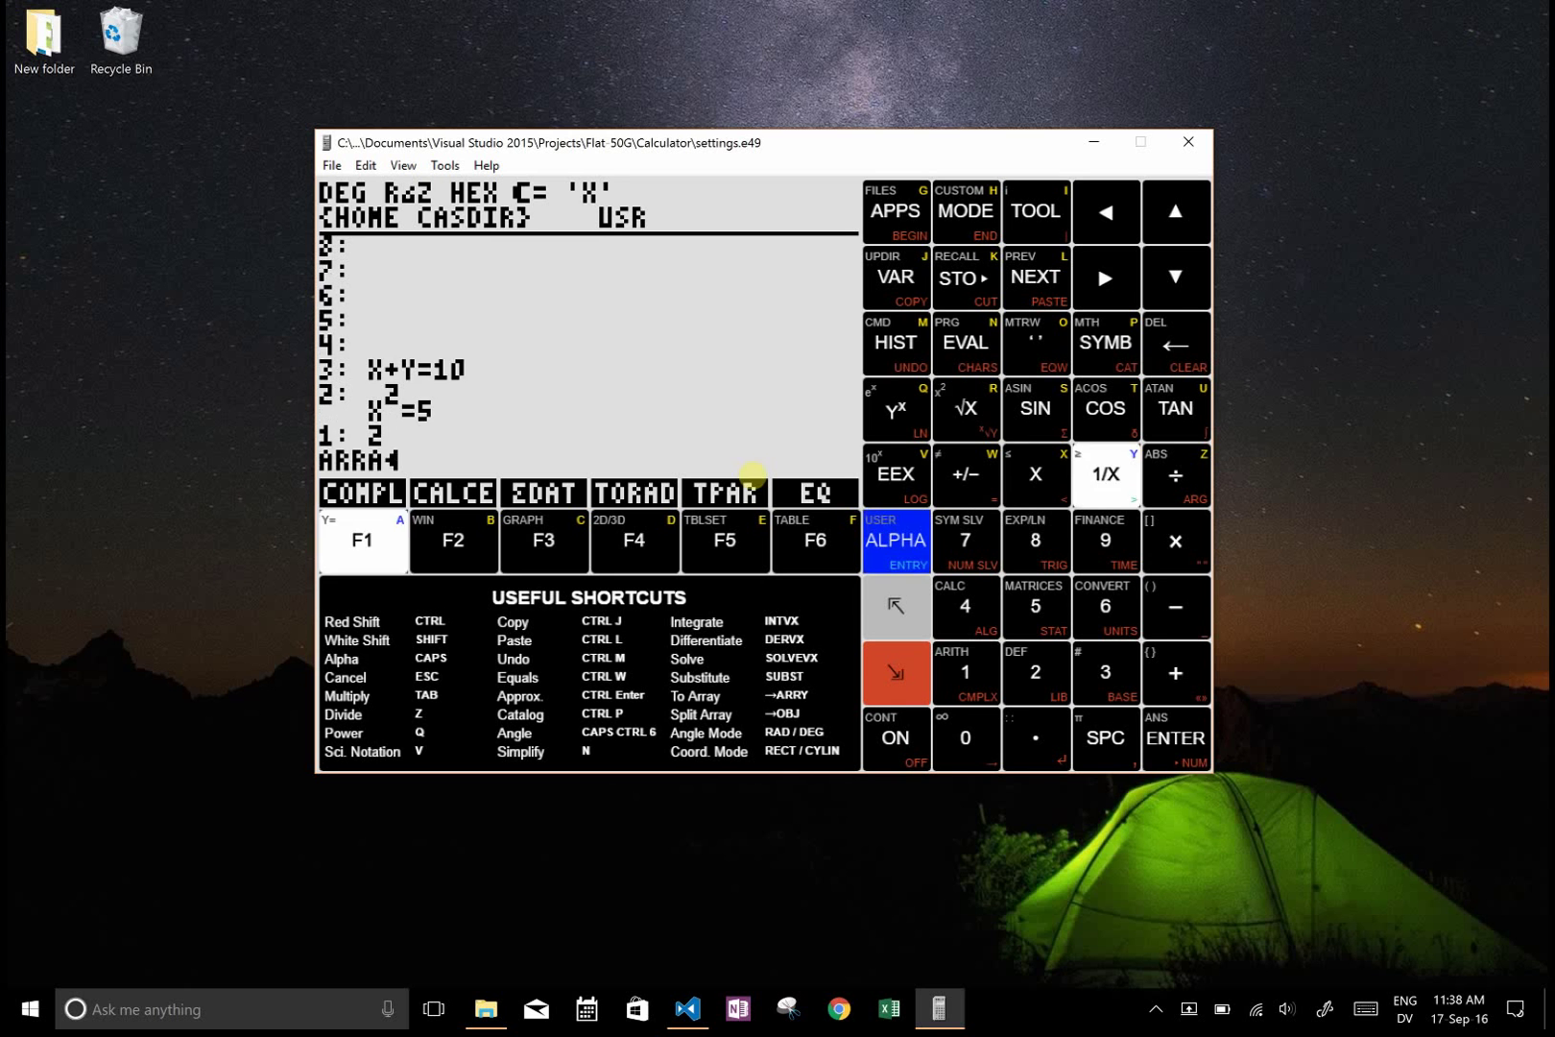
pyautogui.press('Return')
pyautogui.write('X Y')
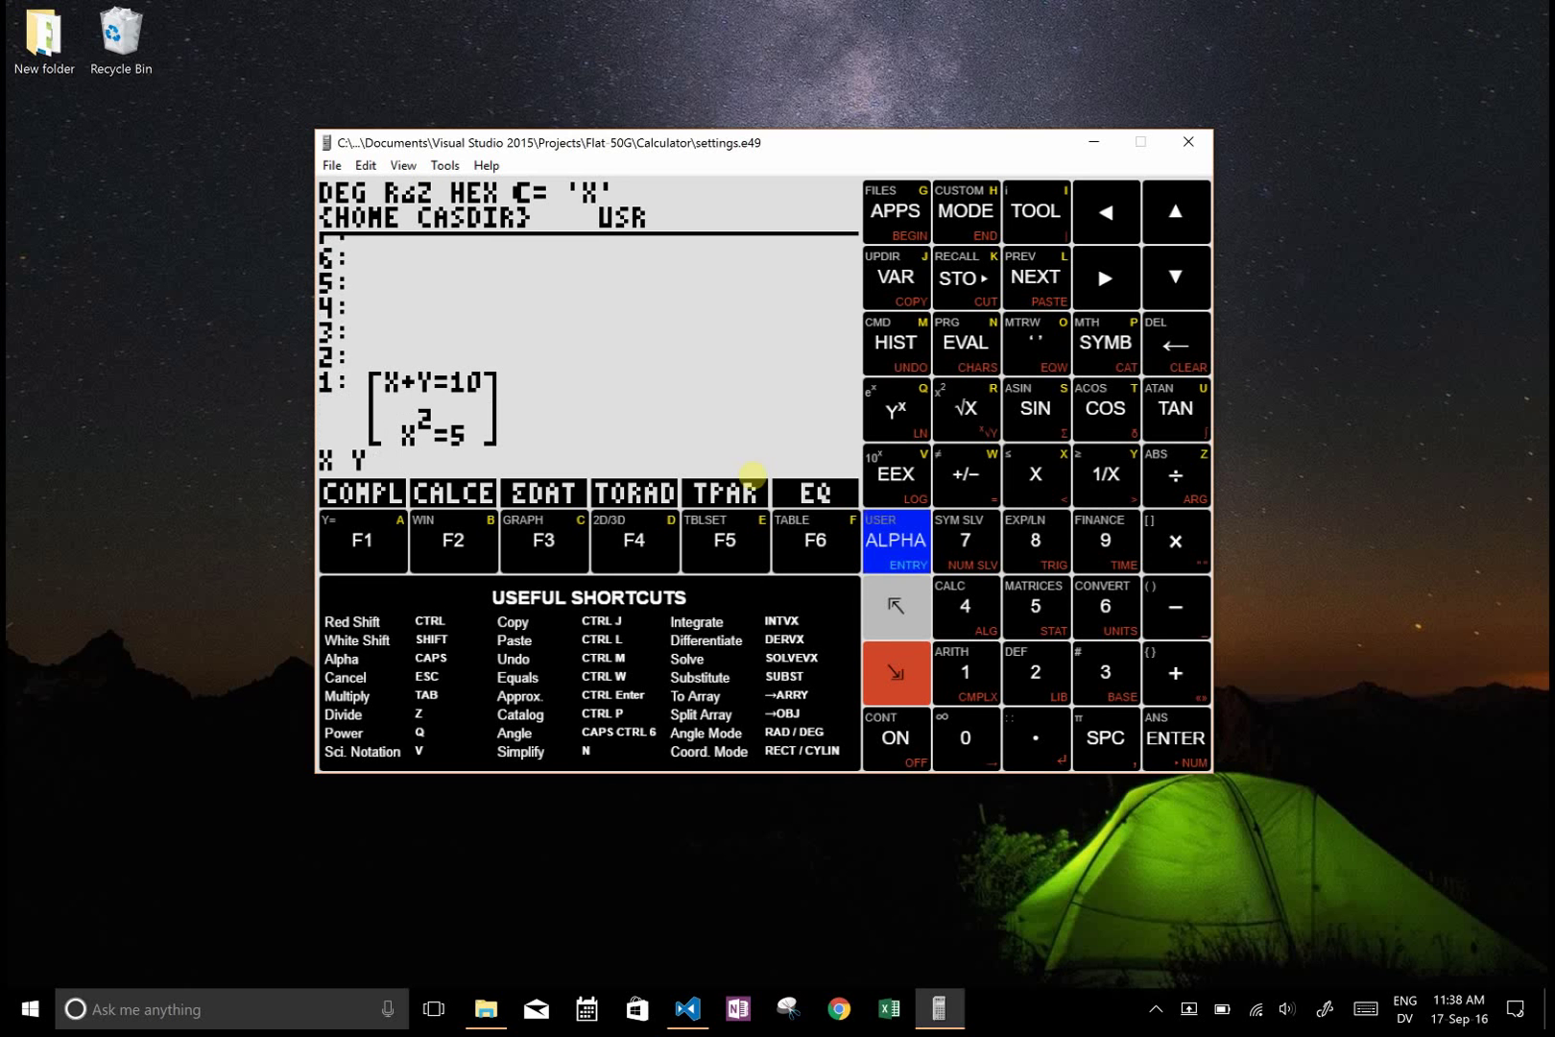
pyautogui.write(' 2ARRY')
pyautogui.press('Return')
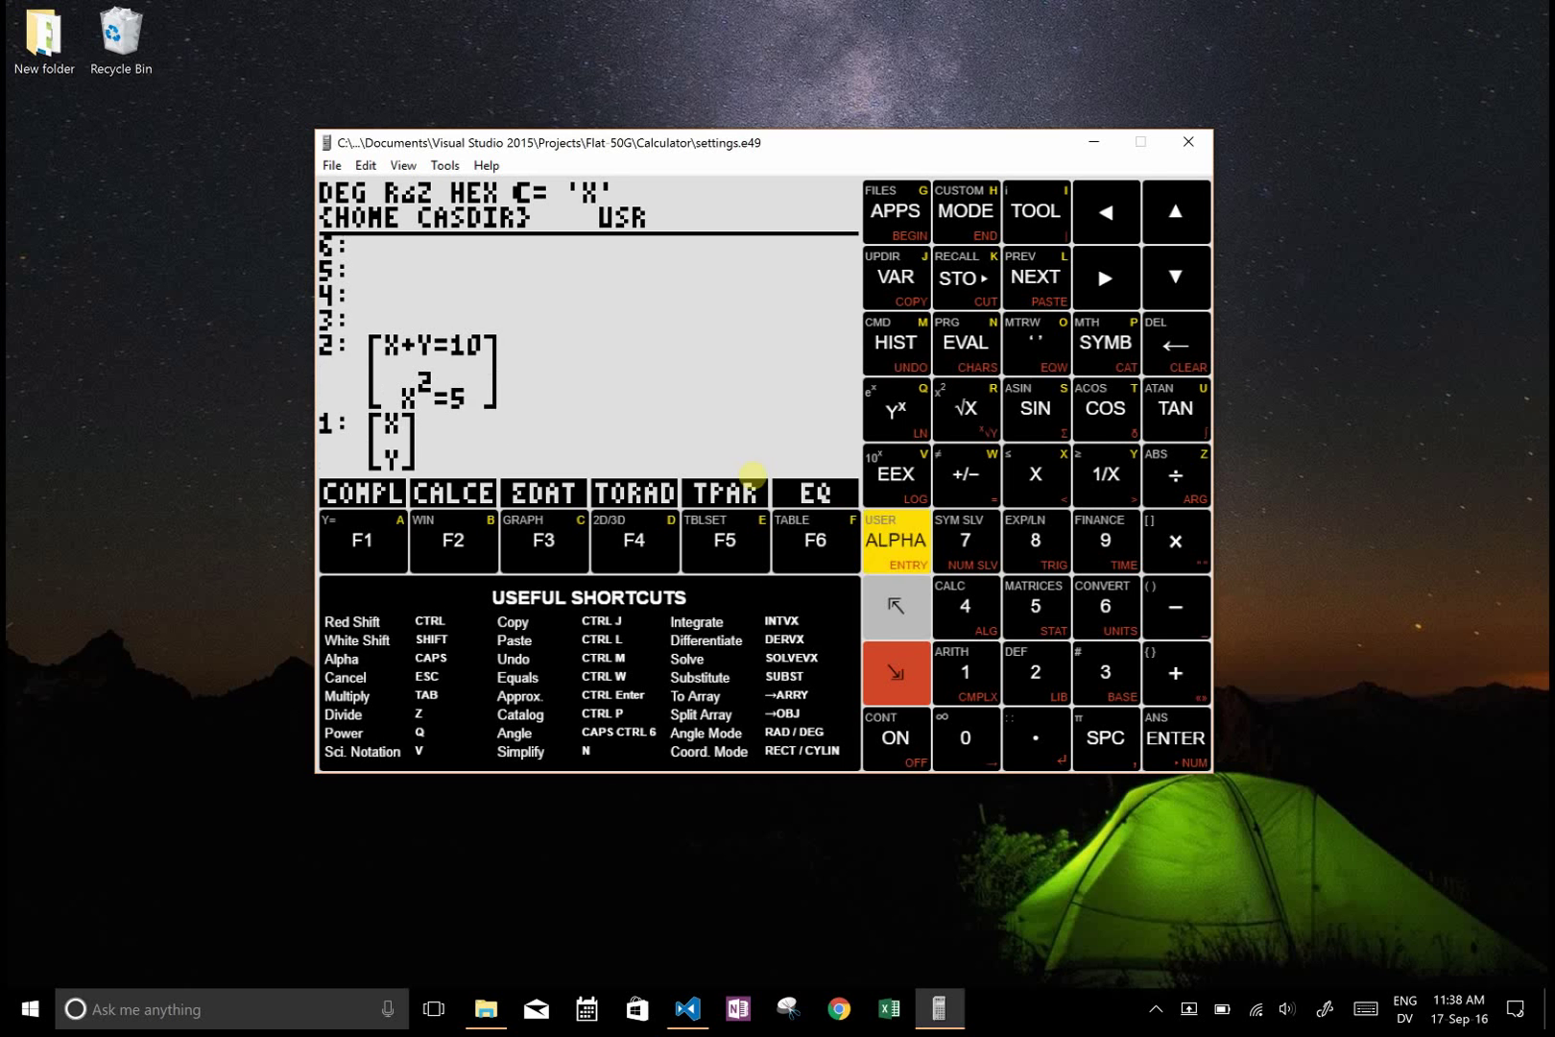
pyautogui.write('S')
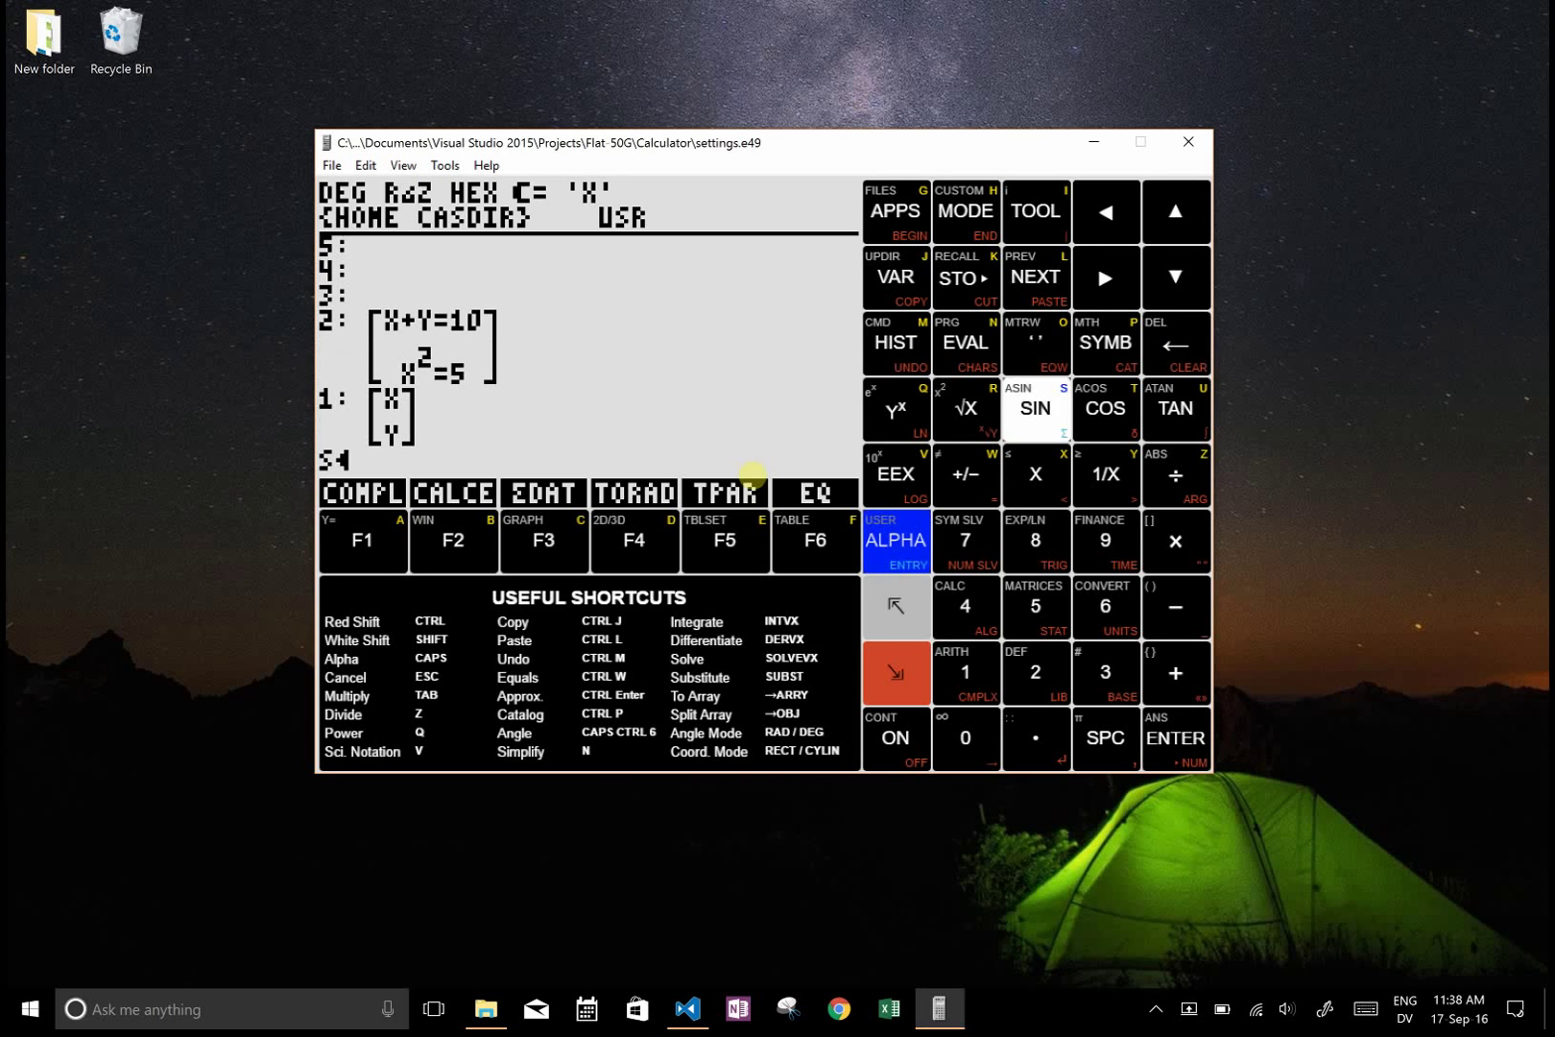
pyautogui.write('OLVE')
# Solve the system accepting radian mode, split the solutions with OBJ→, then clear the stack
pyautogui.press('Return')
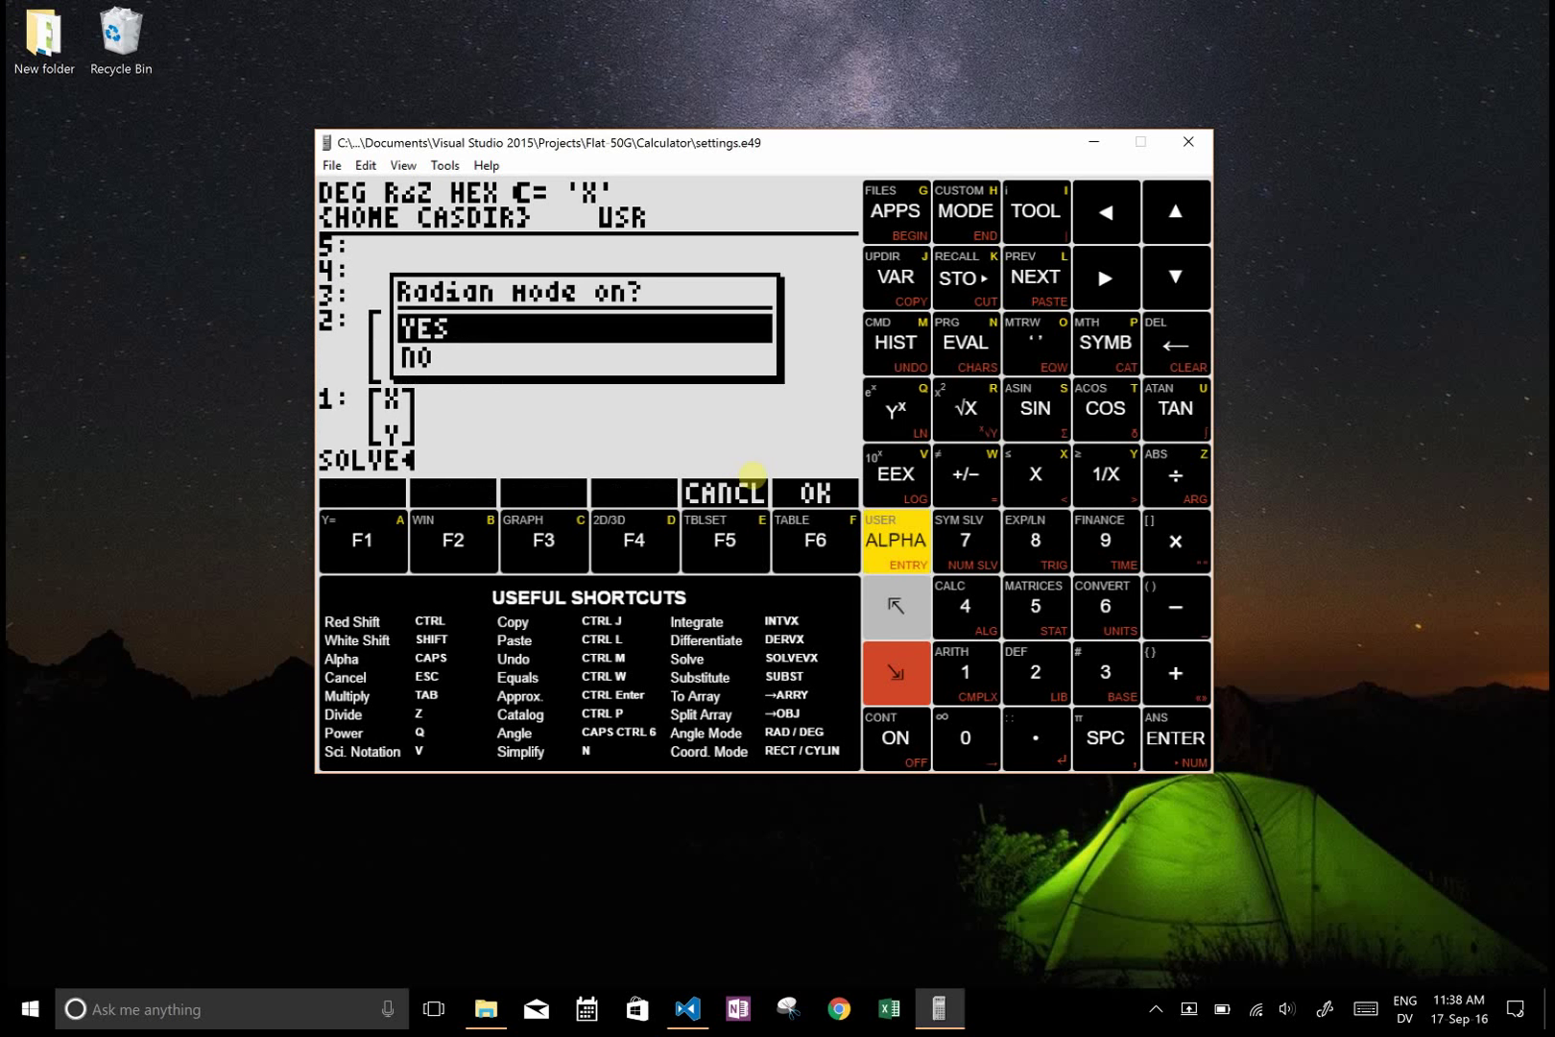
pyautogui.press('Return')
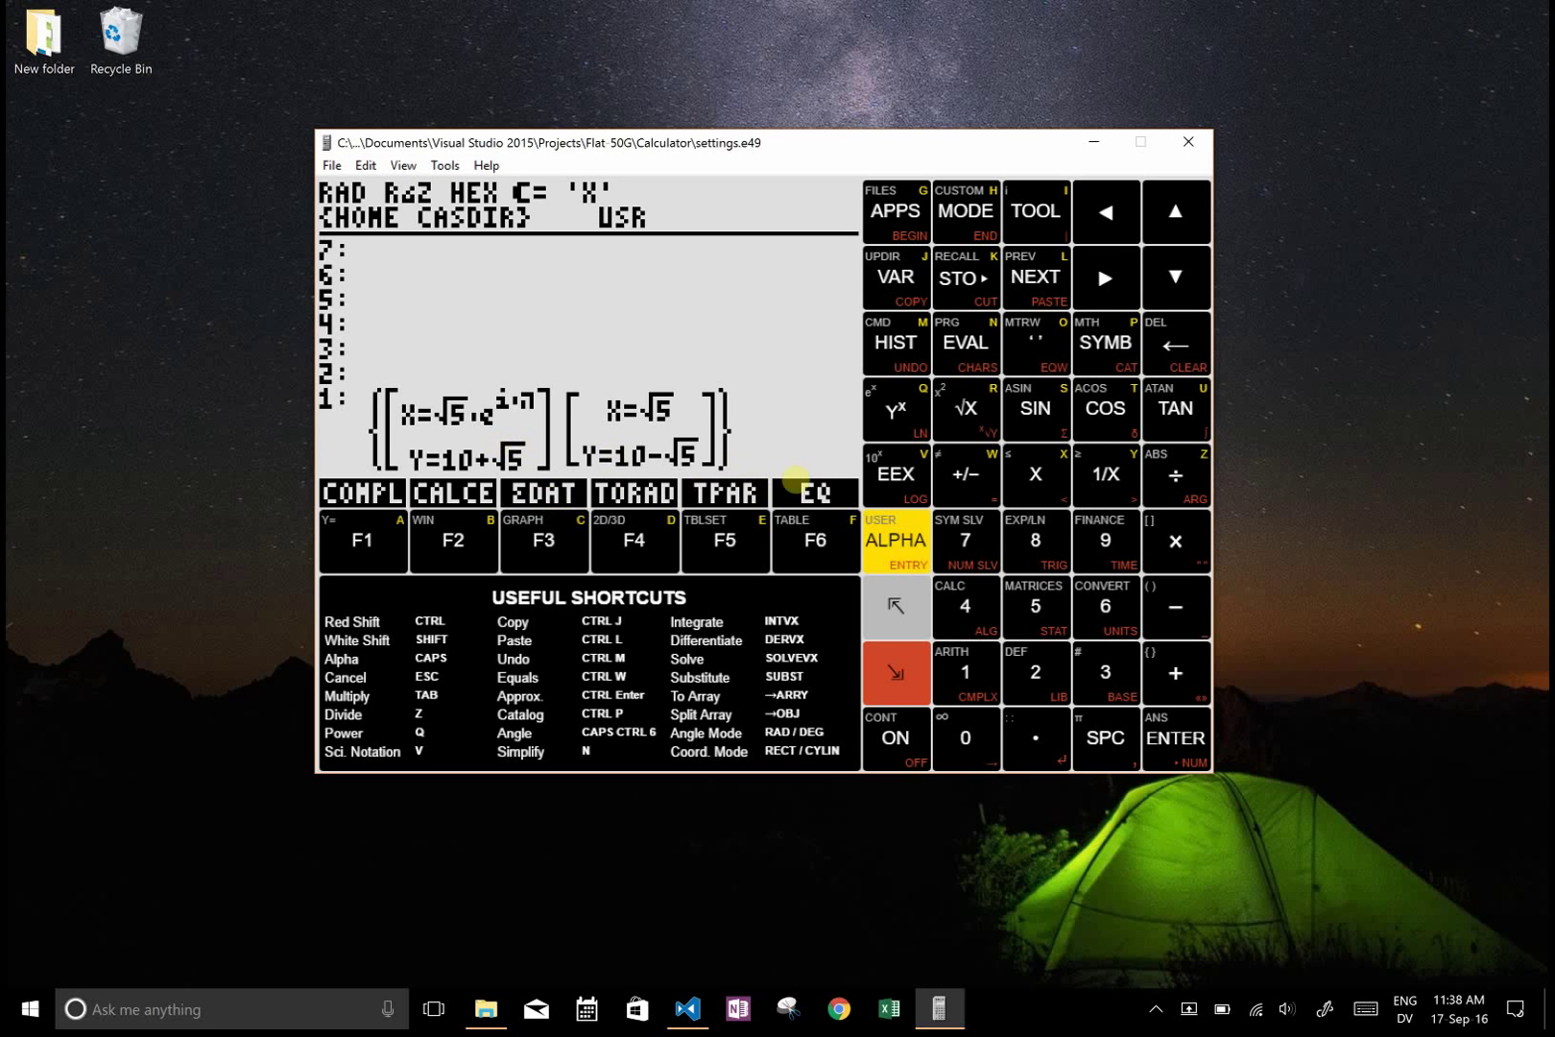
pyautogui.press('n')
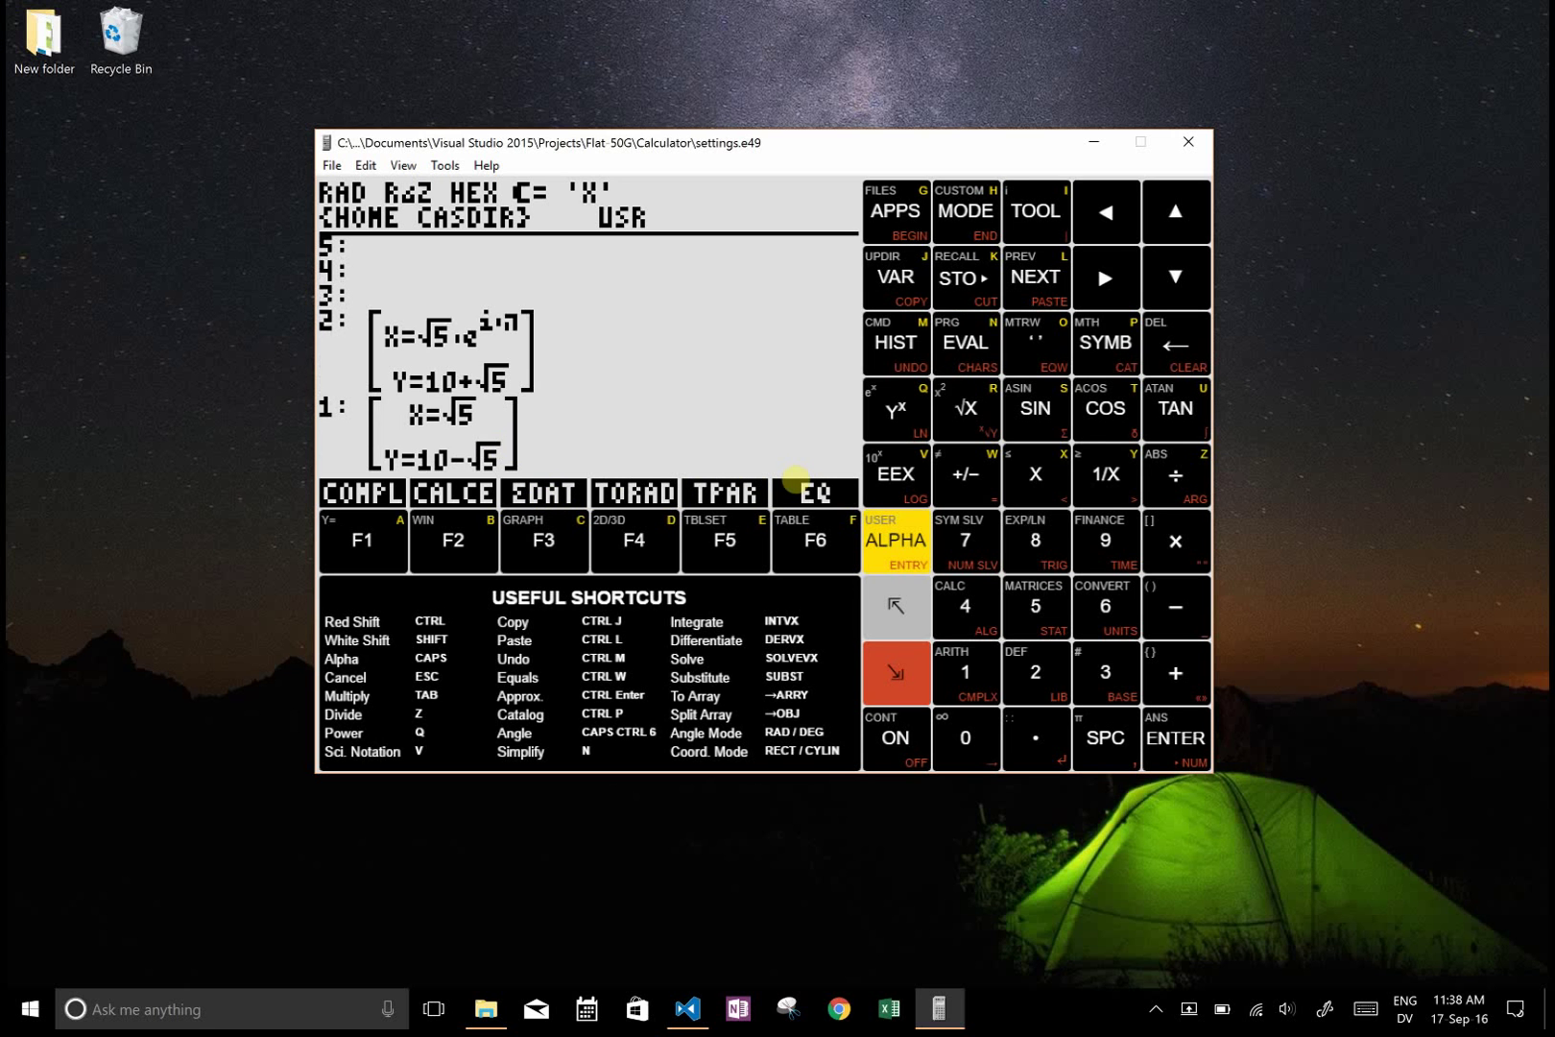
pyautogui.hotkey('ctrl', 'BackSpace')
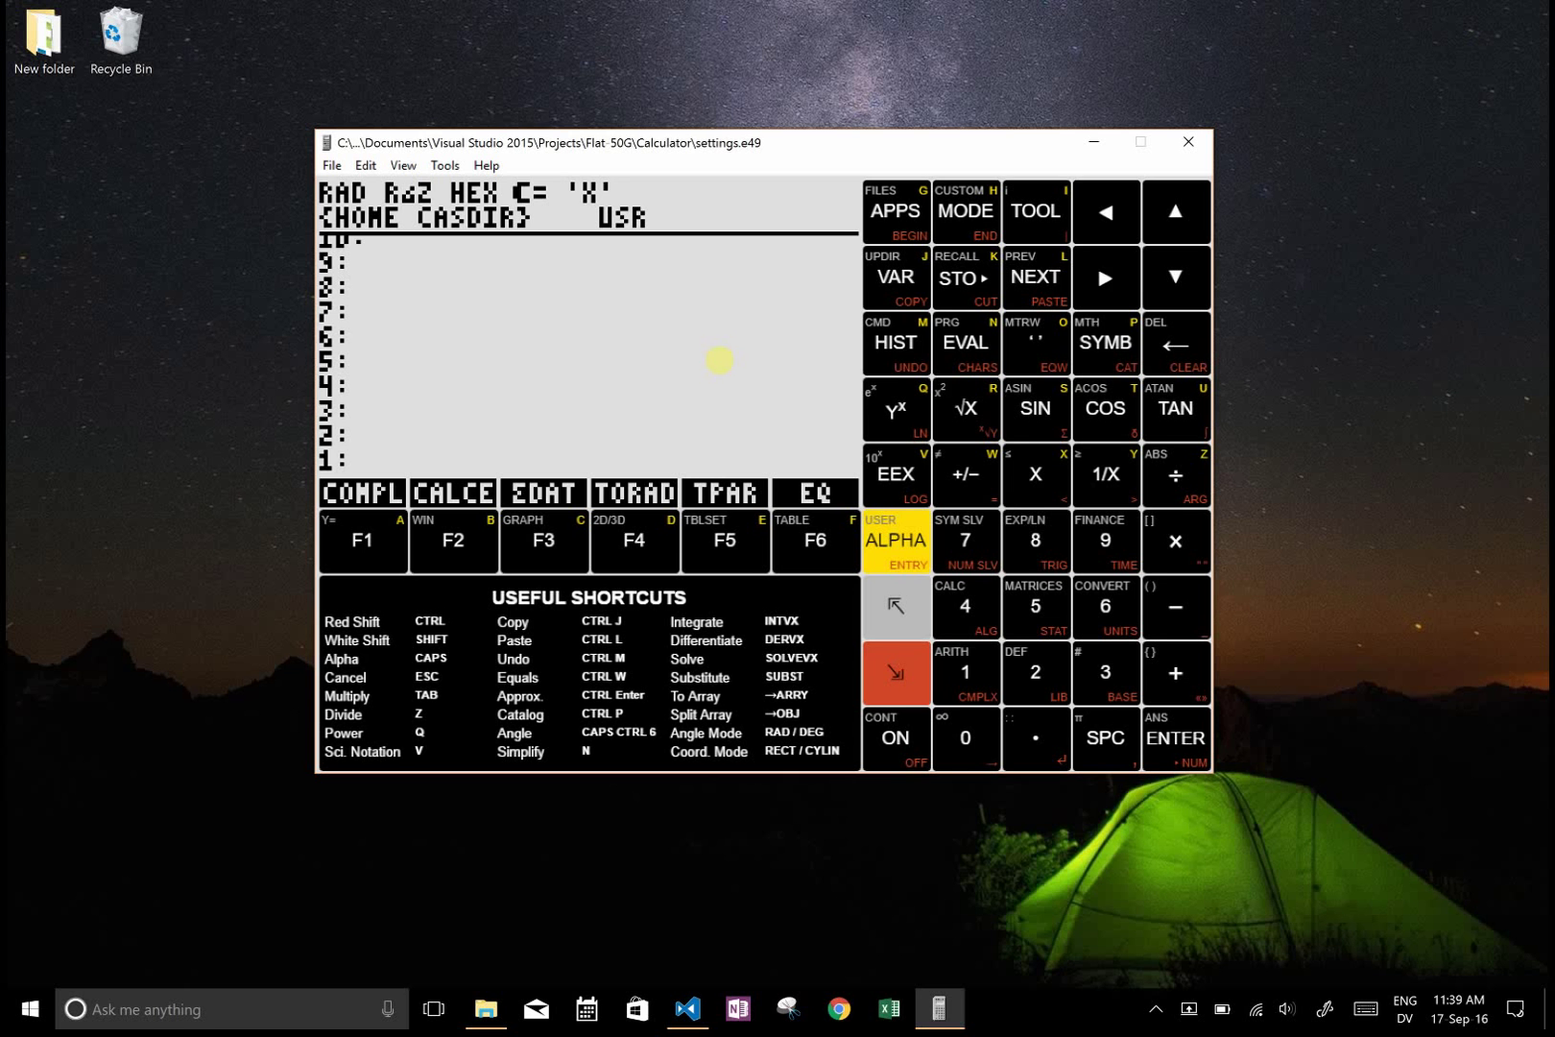
pyautogui.press('capslock')
pyautogui.press('capslock')
pyautogui.press('ctrl')
pyautogui.hotkey('ctrl', 'p')
pyautogui.press('Down')
pyautogui.press('Down')
pyautogui.press('Down')
pyautogui.press('Down')
pyautogui.press('Down')
pyautogui.press('Down')
pyautogui.press('Down')
pyautogui.press('Down')
pyautogui.press('Down')
pyautogui.press('Down')
pyautogui.press('Down')
pyautogui.press('Down')
pyautogui.press('Down')
pyautogui.press('Down')
pyautogui.press('Down')
pyautogui.press('Down')
pyautogui.press('Down')
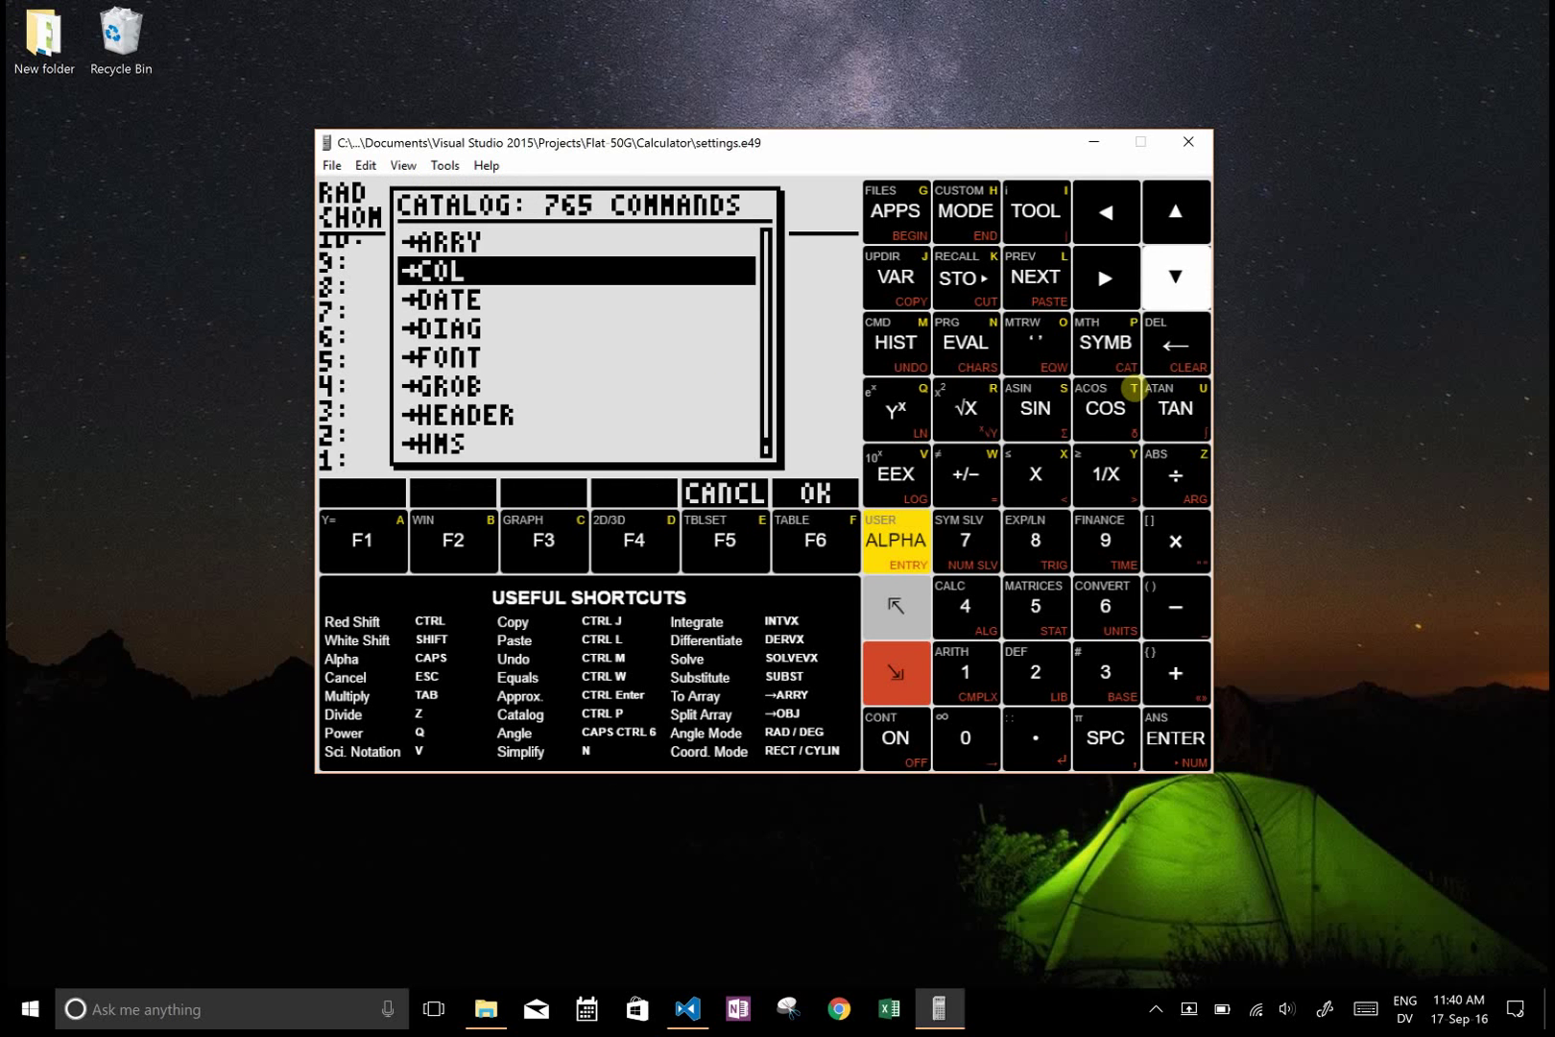
pyautogui.press('Down')
pyautogui.press('Up')
pyautogui.press('Up')
pyautogui.press('Up')
pyautogui.press('Up')
pyautogui.press('Up')
pyautogui.press('Up')
pyautogui.press('Up')
pyautogui.press('Up')
pyautogui.press('Up')
pyautogui.press('Up')
pyautogui.press('Up')
pyautogui.press('Up')
pyautogui.press('Up')
pyautogui.press('Up')
pyautogui.press('Up')
pyautogui.press('Up')
pyautogui.press('Up')
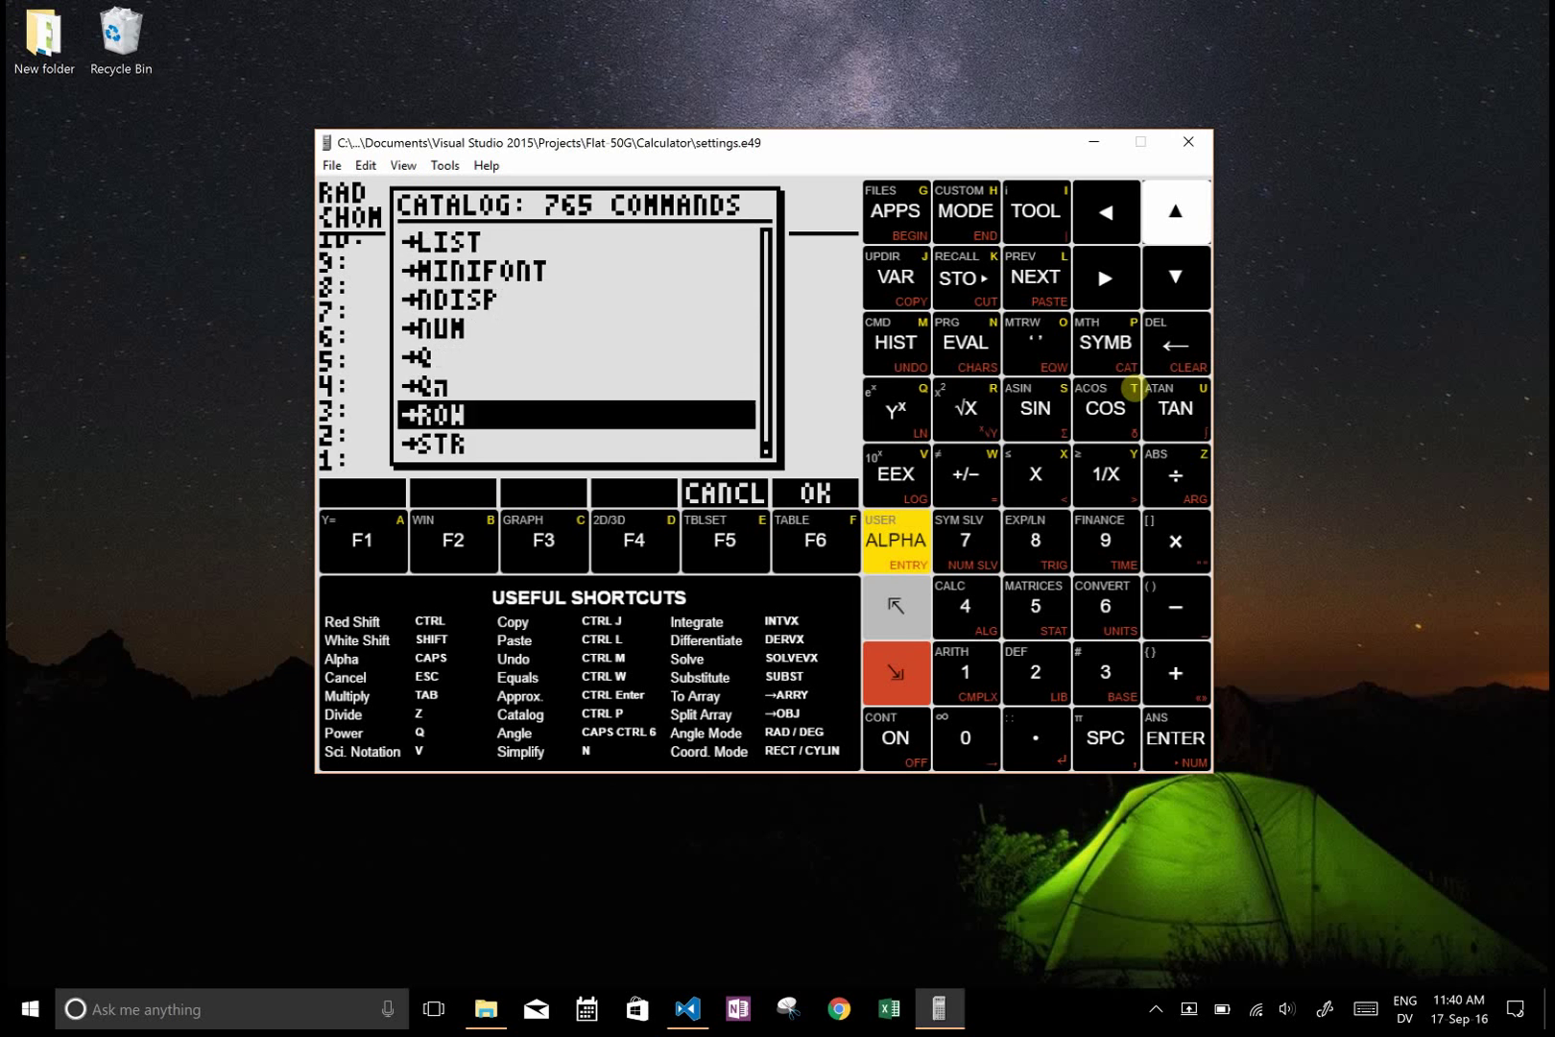
pyautogui.press('Up')
pyautogui.press('Up')
pyautogui.press('Up')
pyautogui.press('Up')
pyautogui.press('Up')
pyautogui.press('Up')
pyautogui.press('Up')
pyautogui.press('Up')
pyautogui.press('Up')
pyautogui.press('Up')
pyautogui.press('Up')
pyautogui.press('Up')
pyautogui.press('Up')
pyautogui.press('Up')
pyautogui.press('Up')
pyautogui.press('Up')
pyautogui.press('Up')
pyautogui.press('Up')
pyautogui.press('Up')
pyautogui.press('Up')
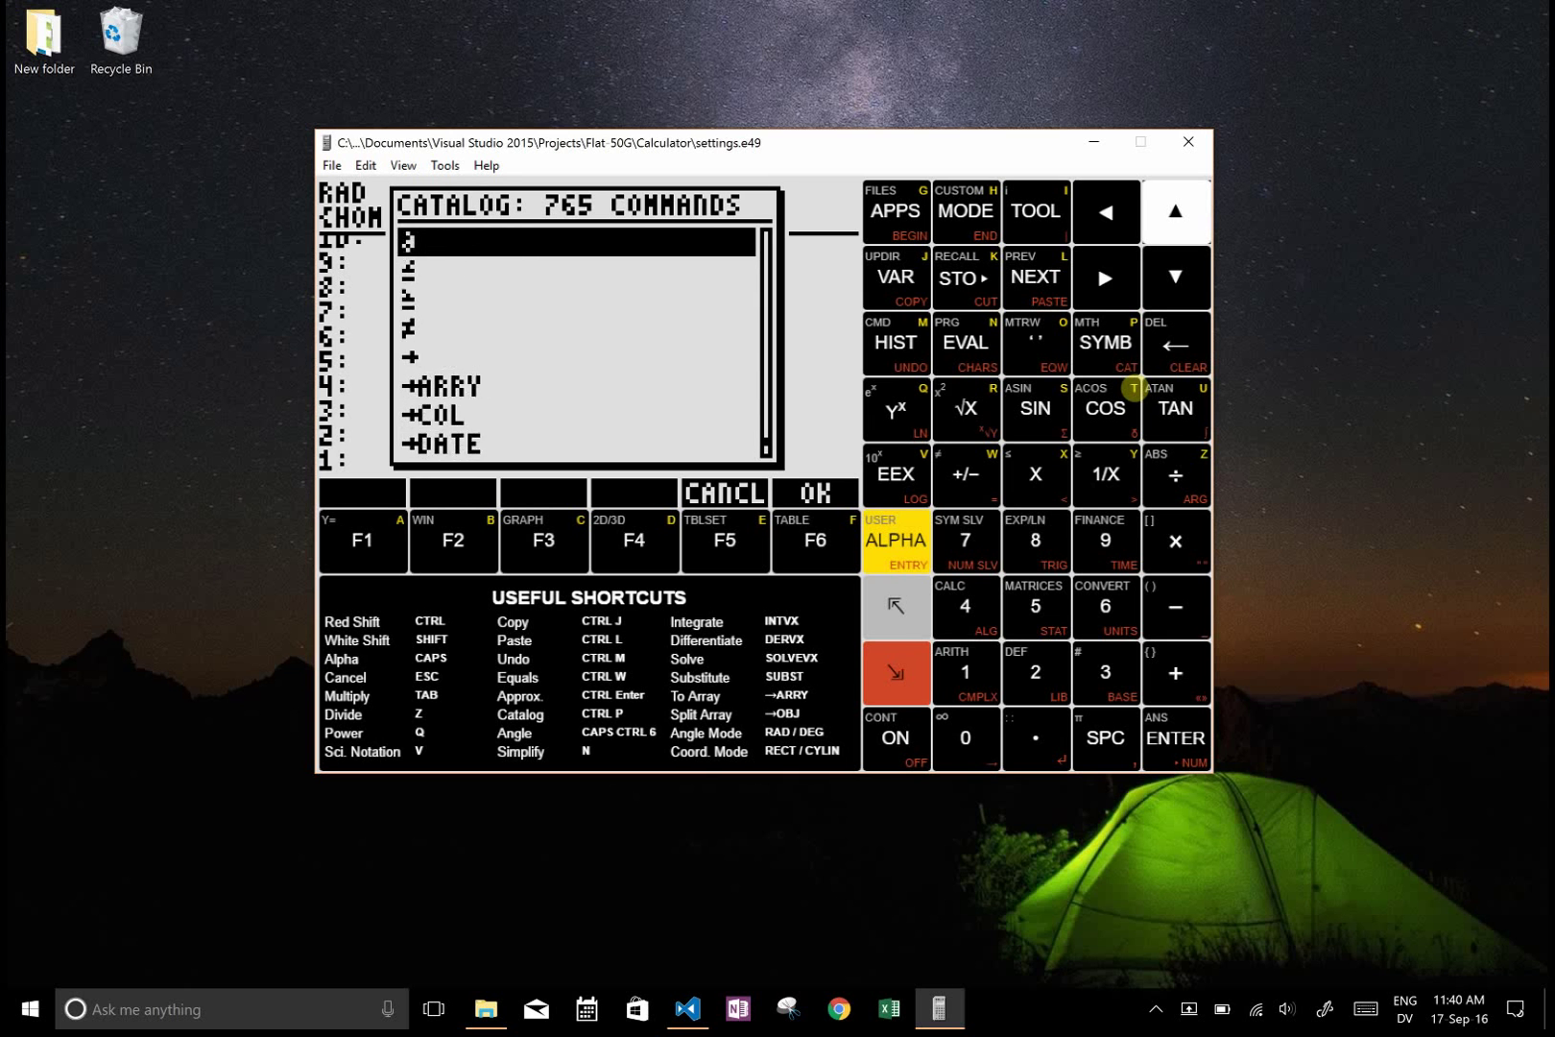
pyautogui.press('Up')
pyautogui.press('Up')
pyautogui.press('Up')
pyautogui.press('Up')
pyautogui.press('Up')
pyautogui.press('Up')
pyautogui.press('Up')
pyautogui.press('Up')
pyautogui.press('Up')
pyautogui.press('Up')
pyautogui.press('Up')
pyautogui.press('Up')
pyautogui.press('Up')
pyautogui.press('Up')
pyautogui.press('Up')
pyautogui.press('Up')
pyautogui.press('Up')
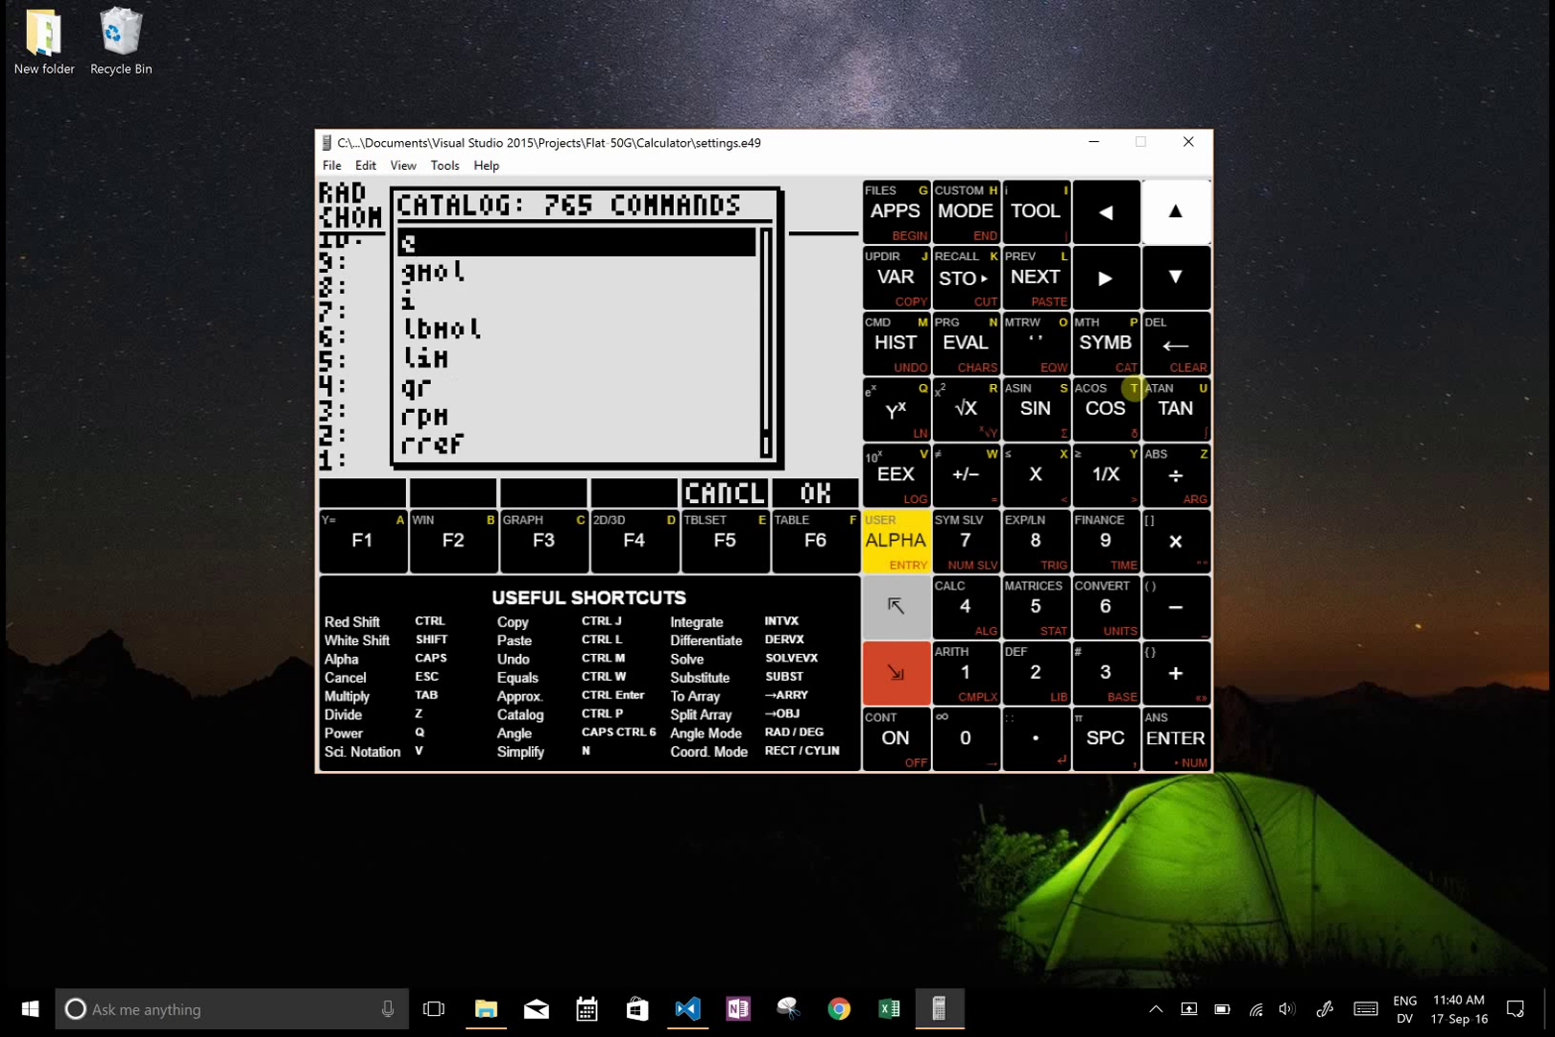
pyautogui.press('capslock')
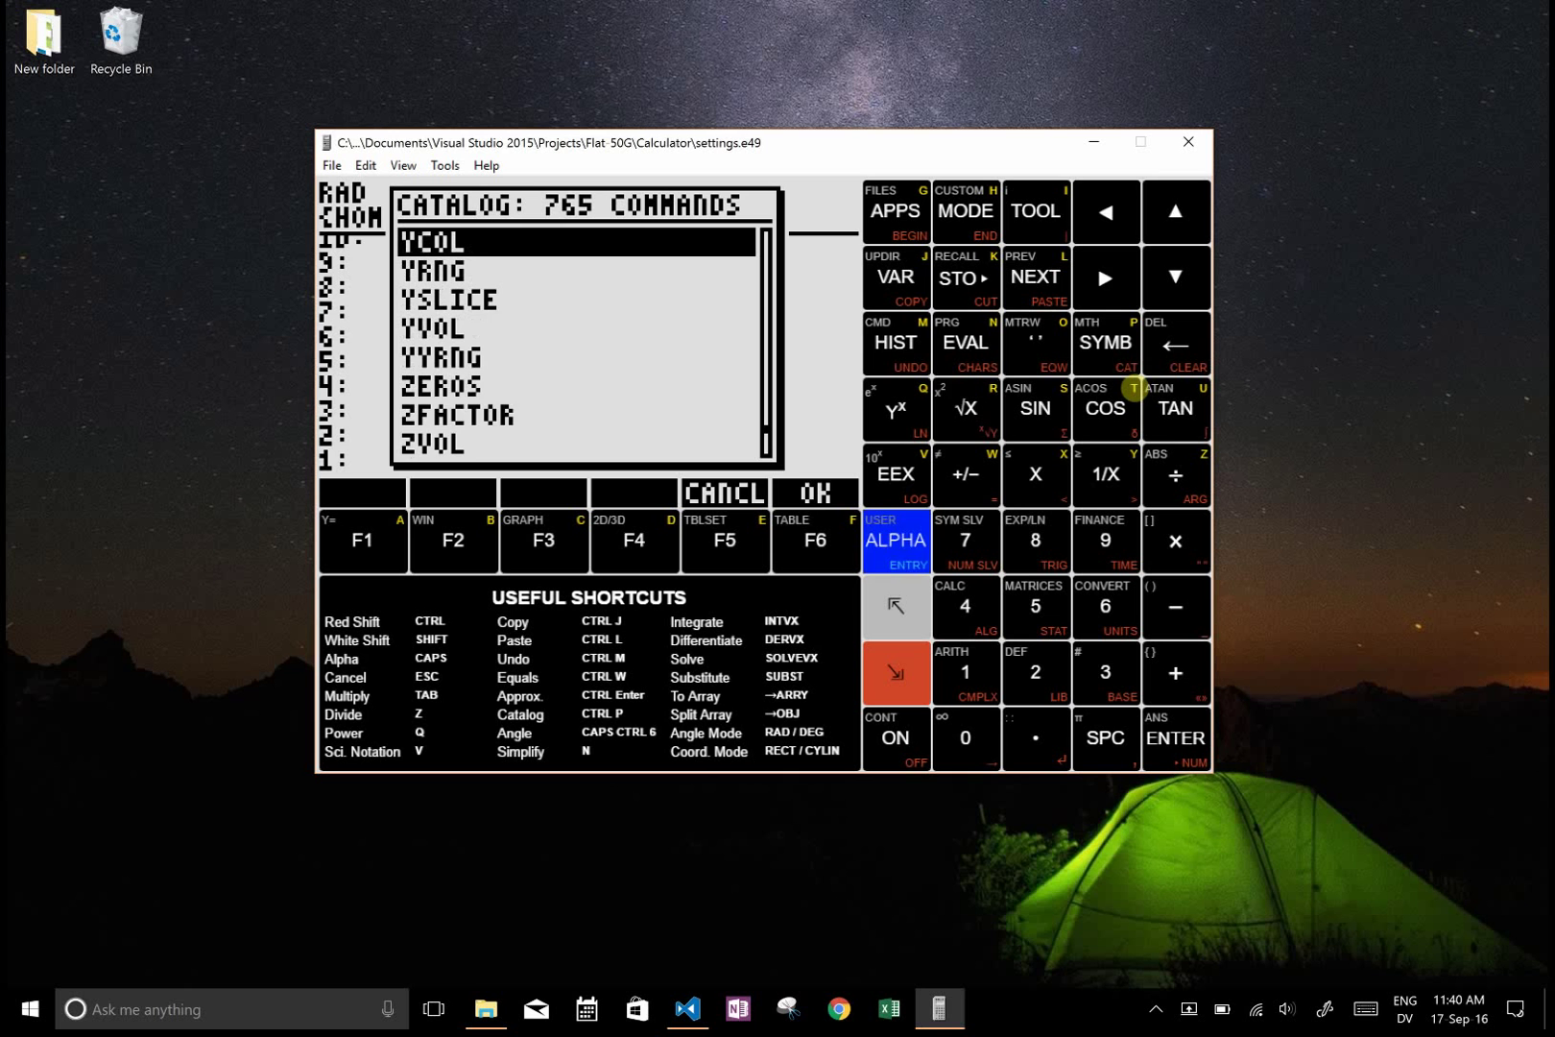
pyautogui.press('r')
pyautogui.press('Up')
pyautogui.press('Up')
pyautogui.press('Up')
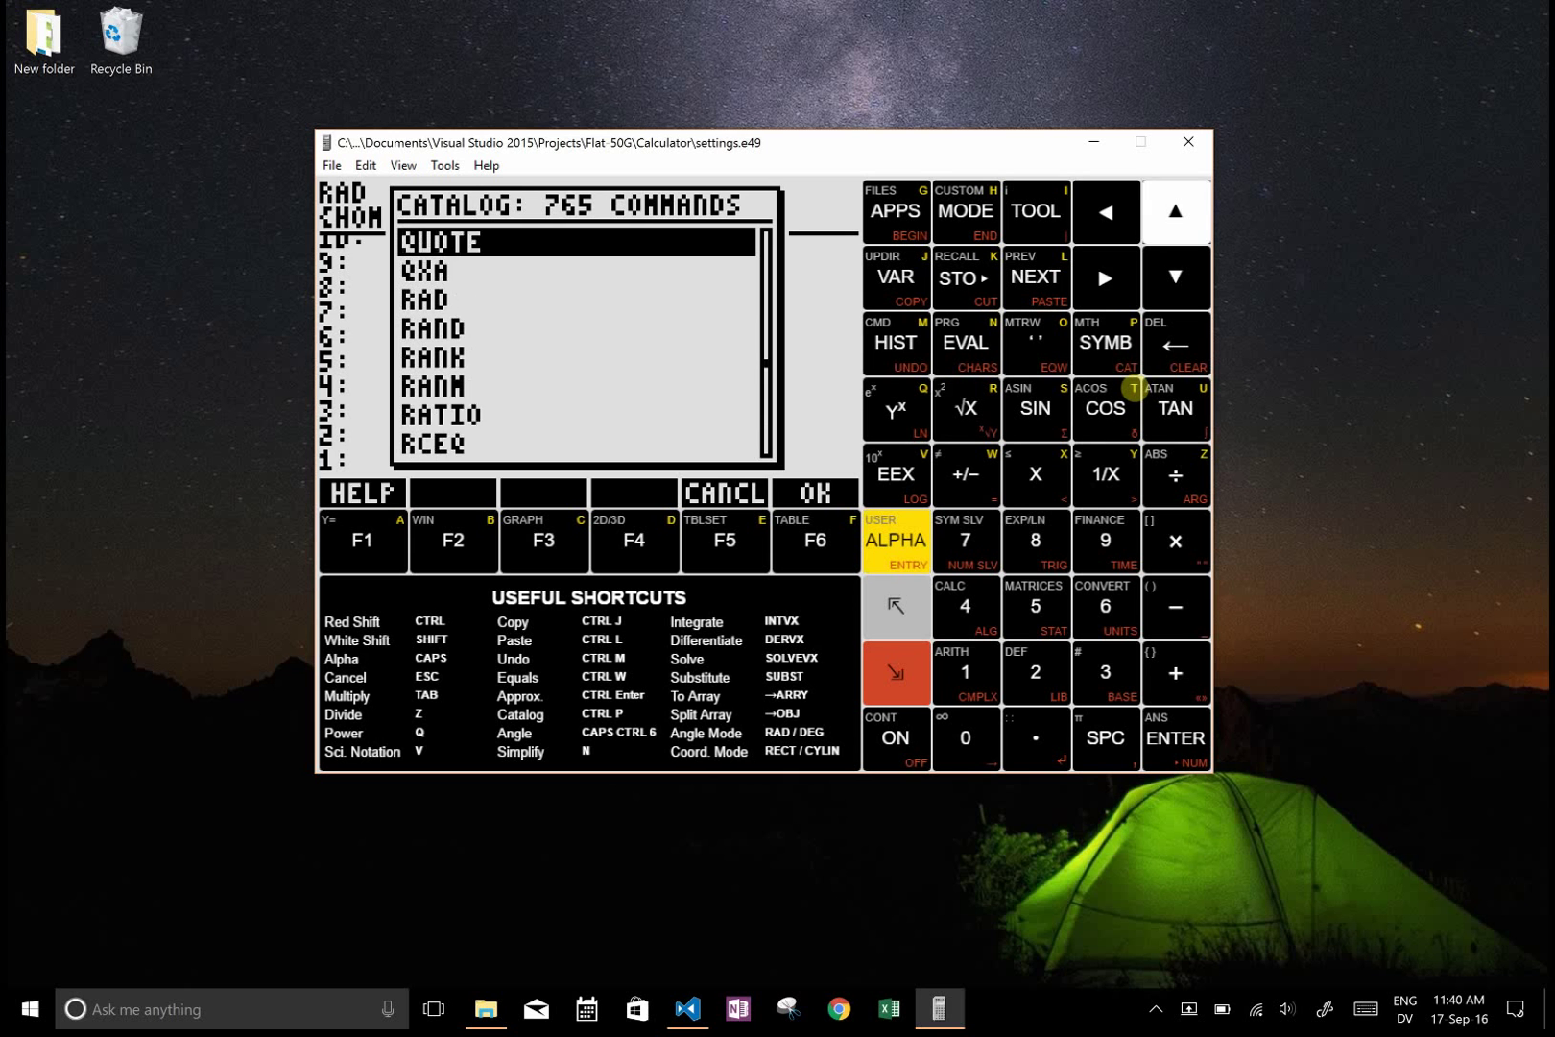
pyautogui.press('Down')
pyautogui.press('Down')
pyautogui.press('Up')
pyautogui.press('Up')
pyautogui.press('Up')
pyautogui.press('Up')
pyautogui.press('Up')
pyautogui.press('Up')
pyautogui.press('Up')
pyautogui.press('Up')
pyautogui.press('Up')
pyautogui.press('Up')
pyautogui.press('Up')
pyautogui.press('Up')
pyautogui.press('Up')
pyautogui.press('Up')
pyautogui.press('Up')
pyautogui.press('Up')
pyautogui.press('Up')
pyautogui.press('Up')
pyautogui.press('Up')
pyautogui.press('Up')
pyautogui.press('Up')
pyautogui.press('Up')
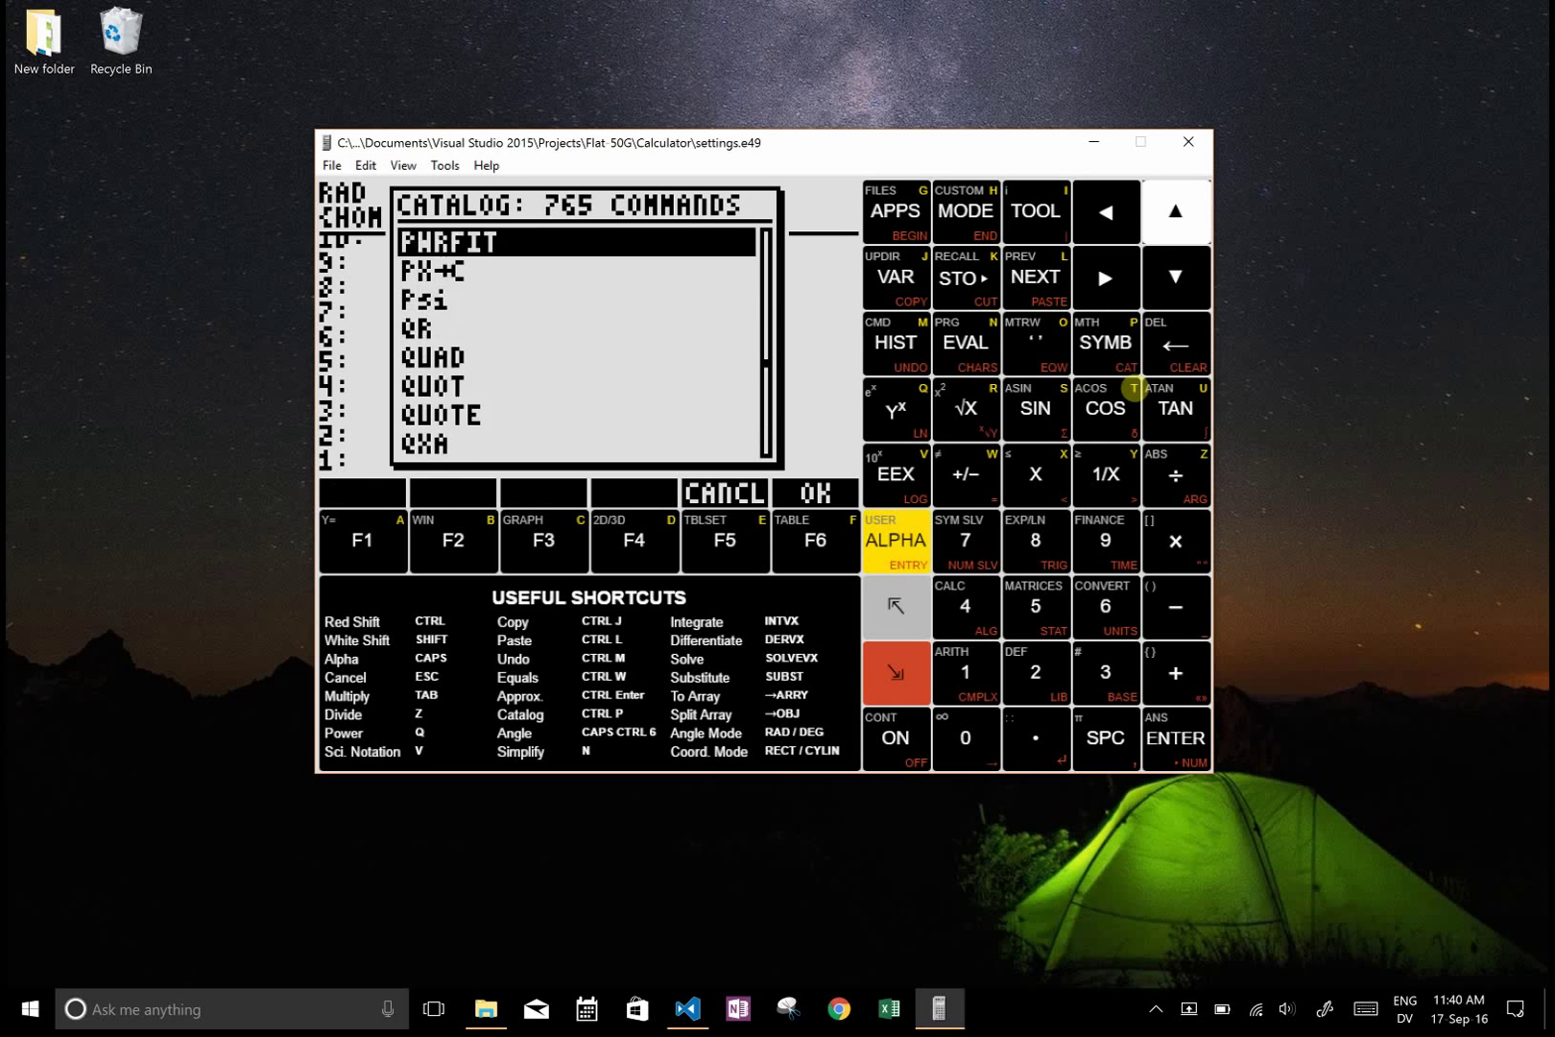
pyautogui.press('Escape')
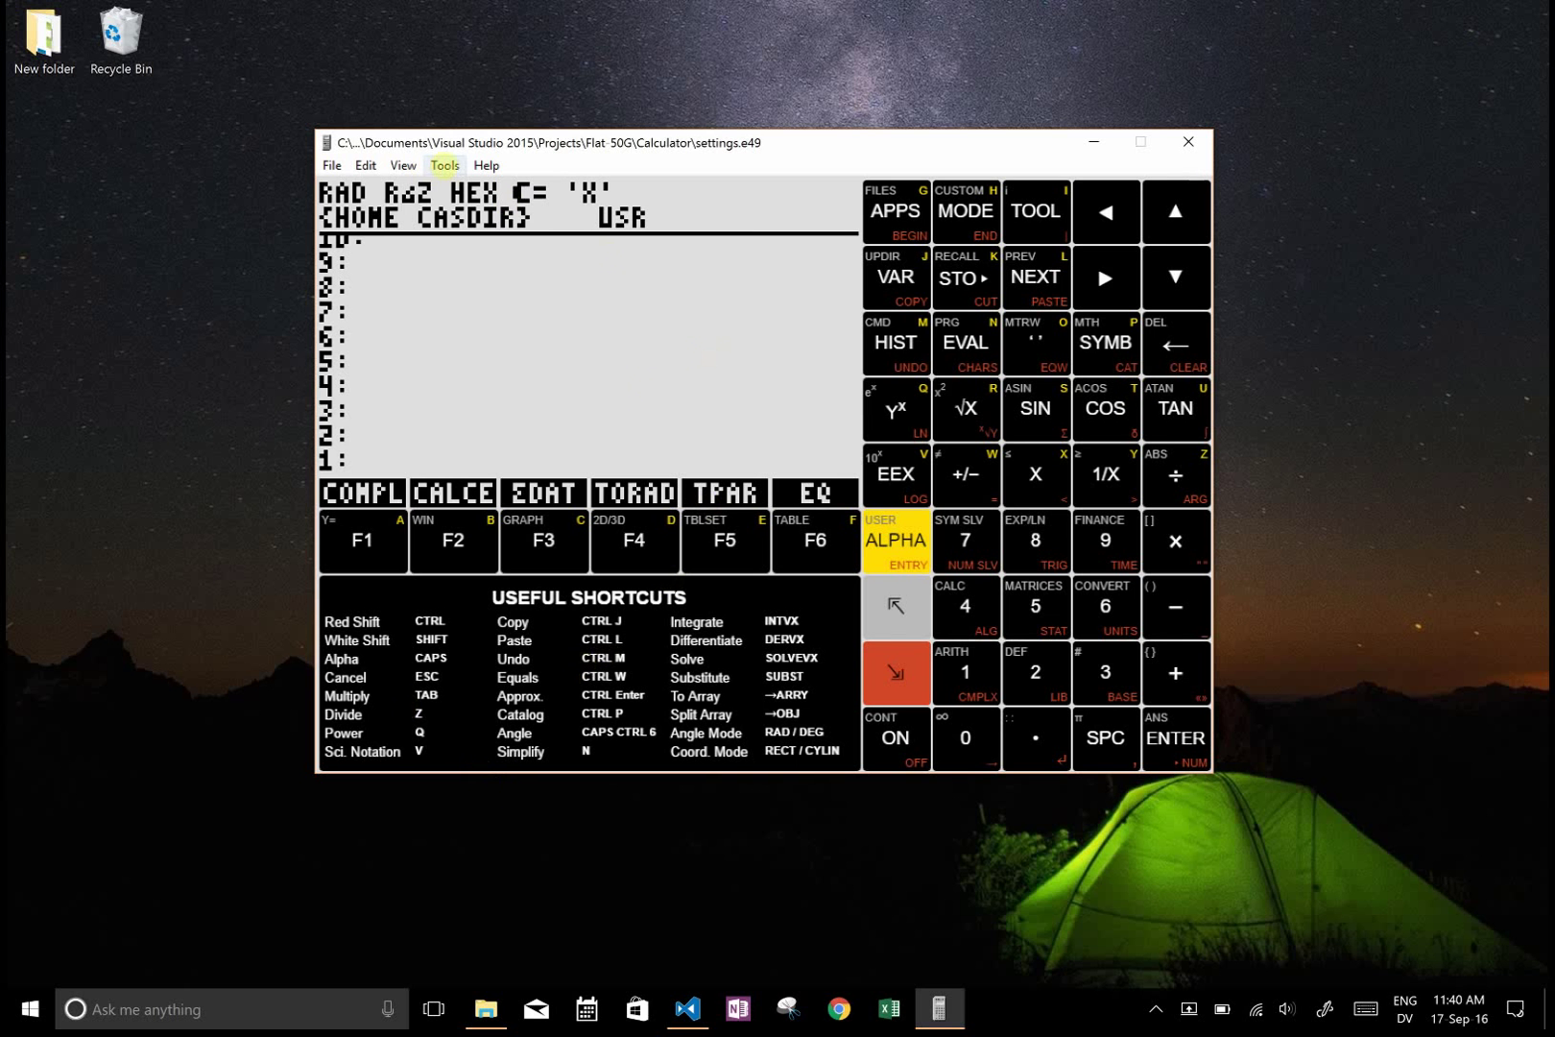
# Drag the calculator window toward the right of the screen
pyautogui.click(403, 165)
pyautogui.click(403, 165)
pyautogui.moveTo(608, 142); pyautogui.dragTo(893, 155)
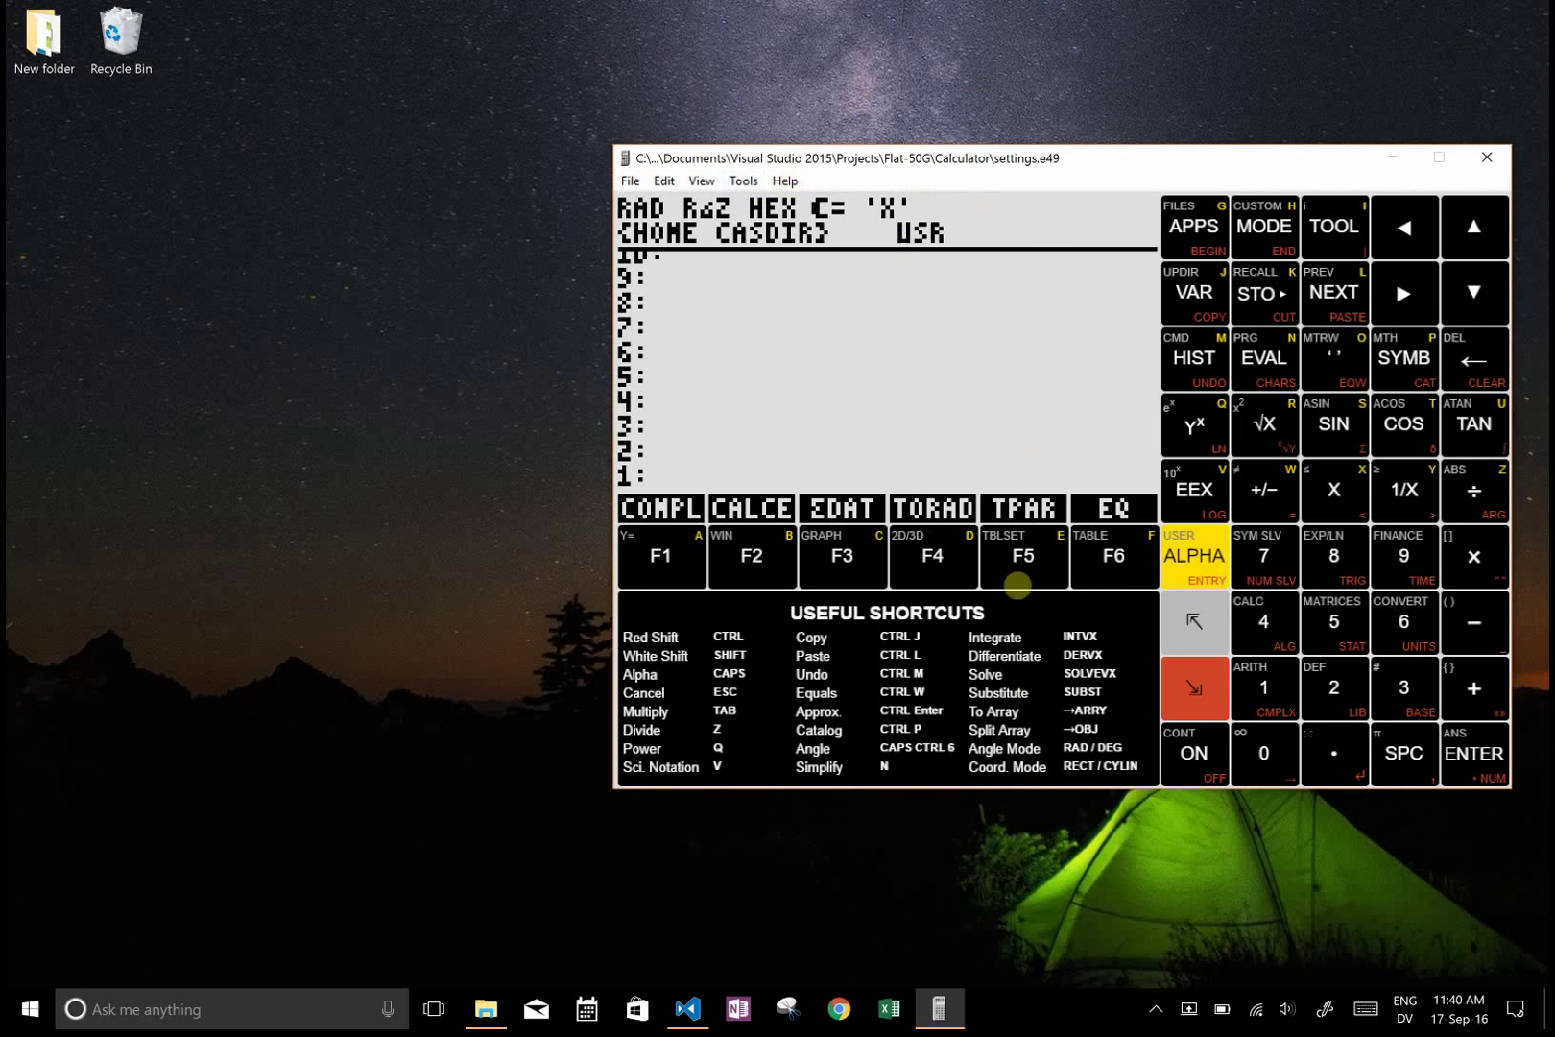
# Apply the Flat HP-50G (Tall) skin and dock the window at the right edge
pyautogui.click(702, 180)
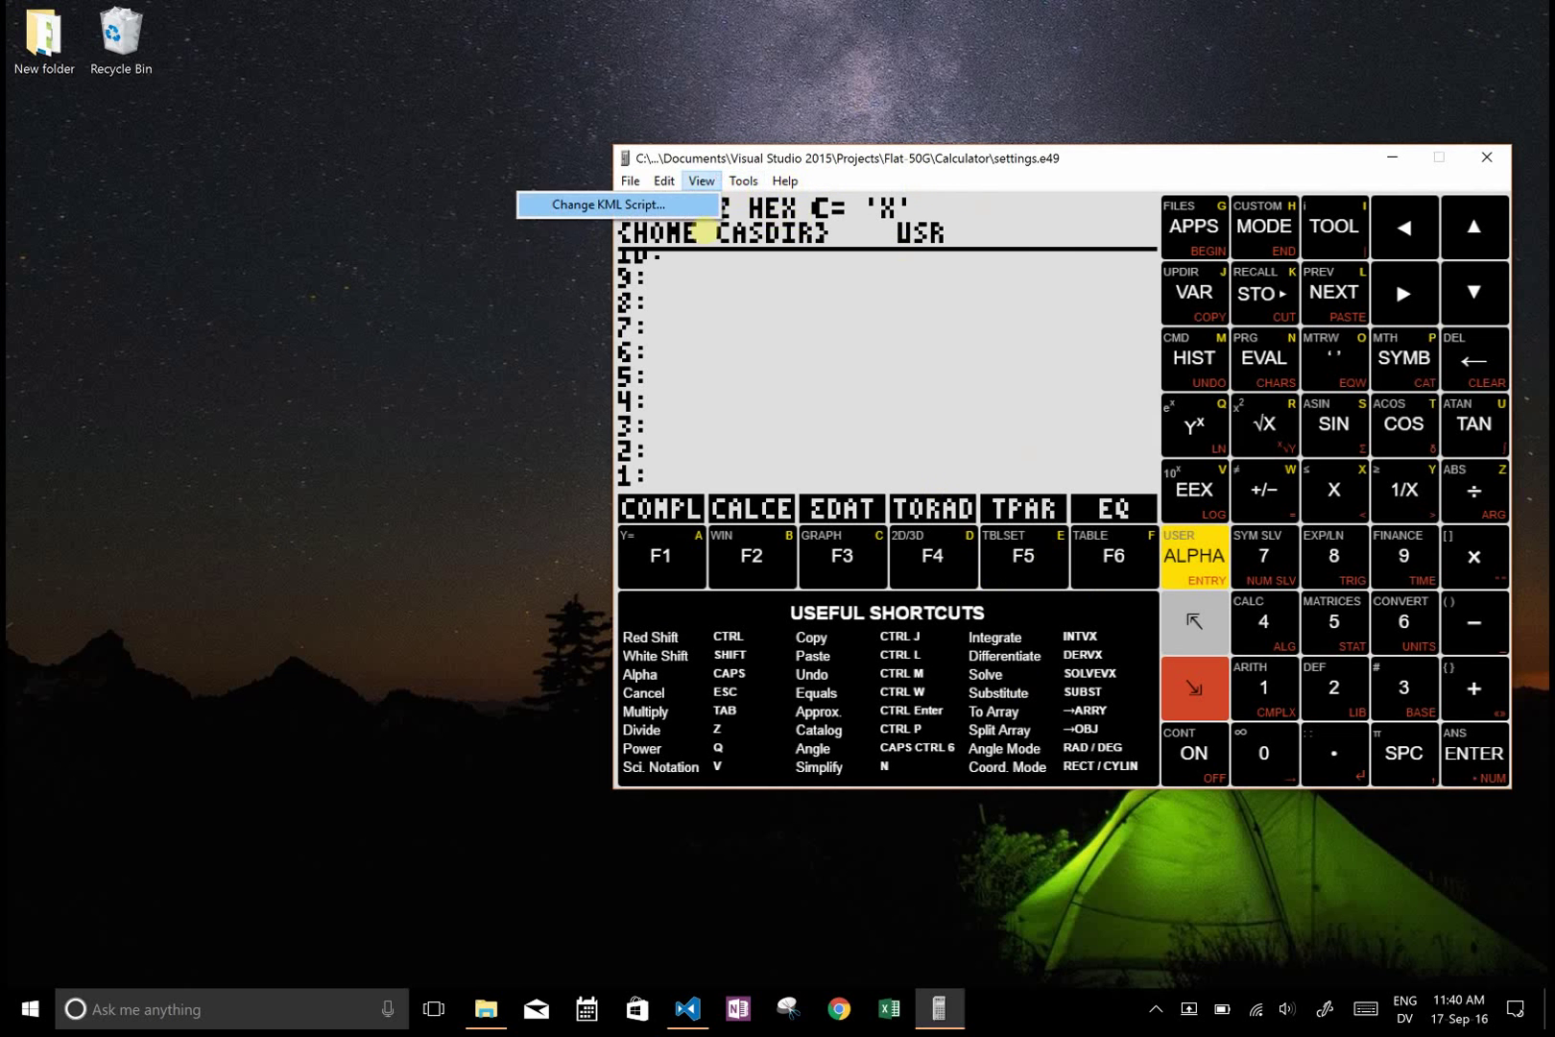
pyautogui.click(705, 206)
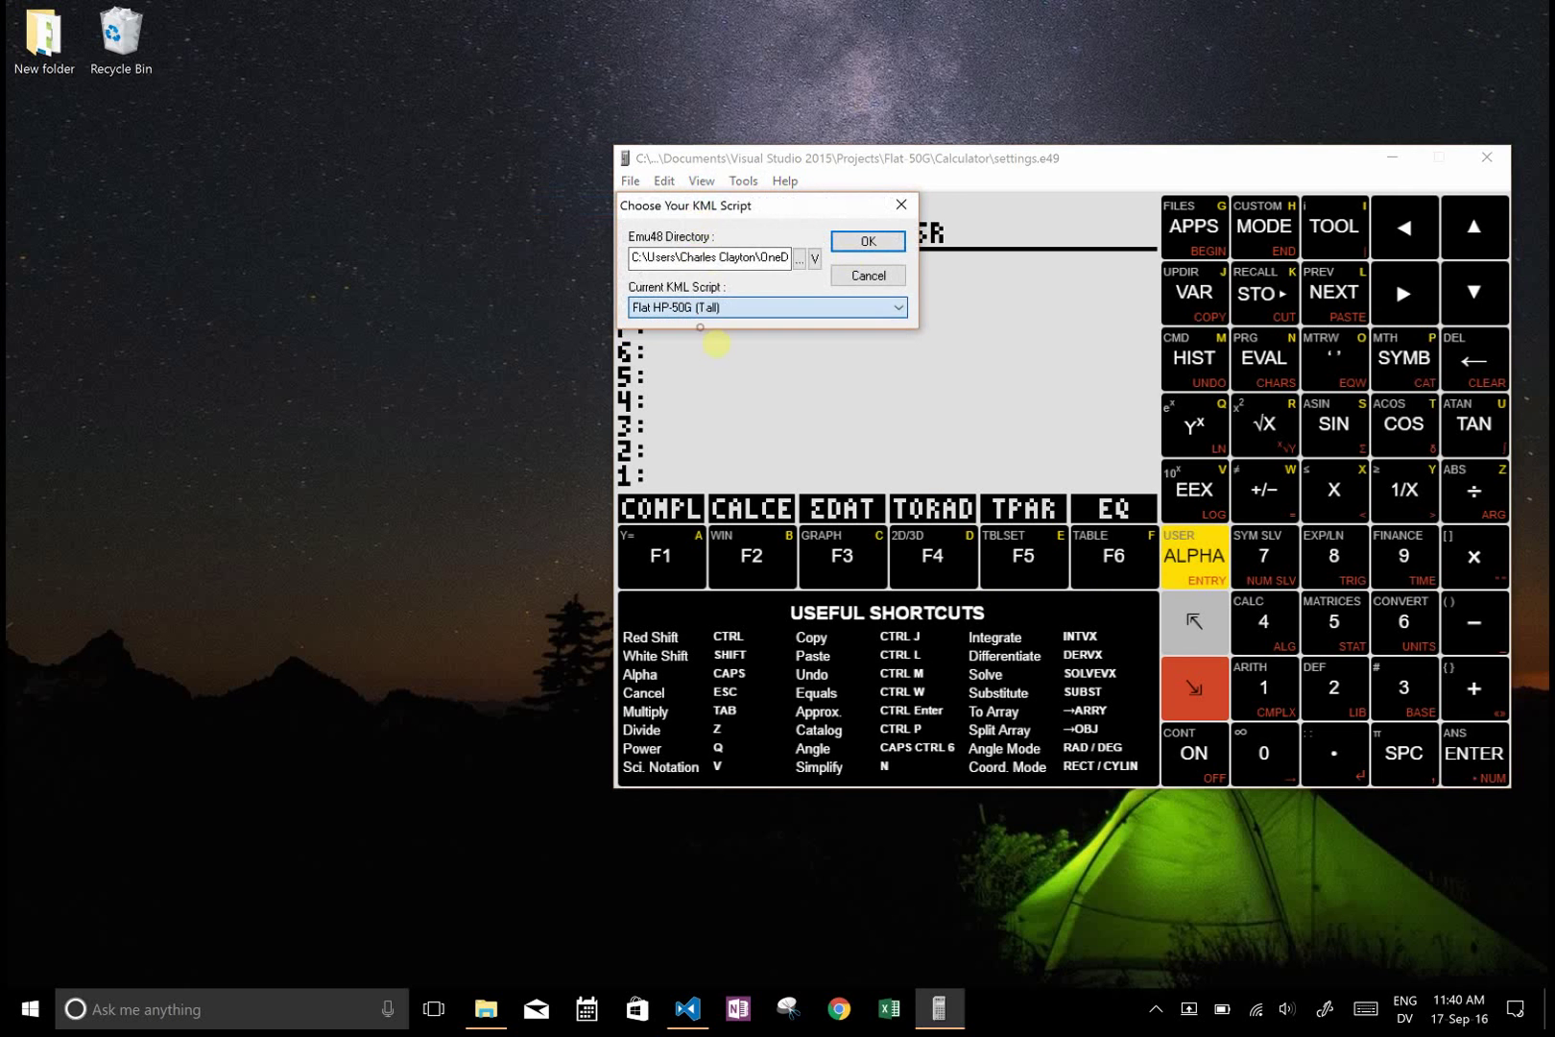
pyautogui.click(868, 241)
pyautogui.moveTo(849, 165); pyautogui.dragTo(1252, 52)
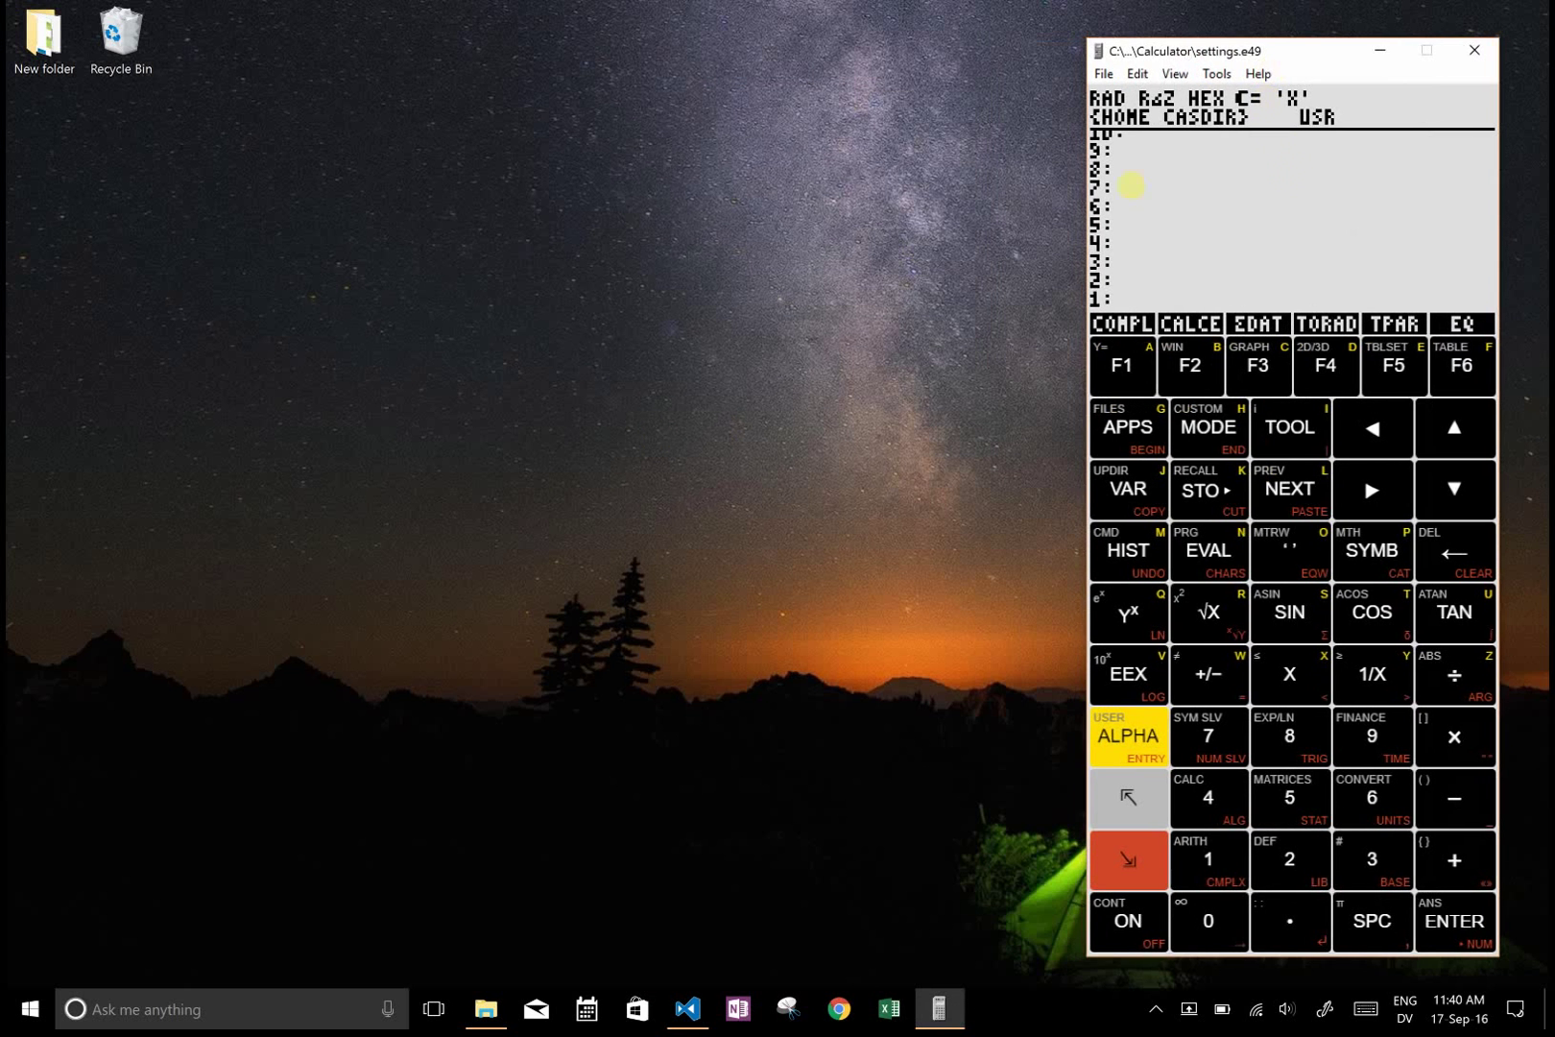
# Enter a test string on the stack and drop it
pyautogui.write('SNHAOENAHEO')
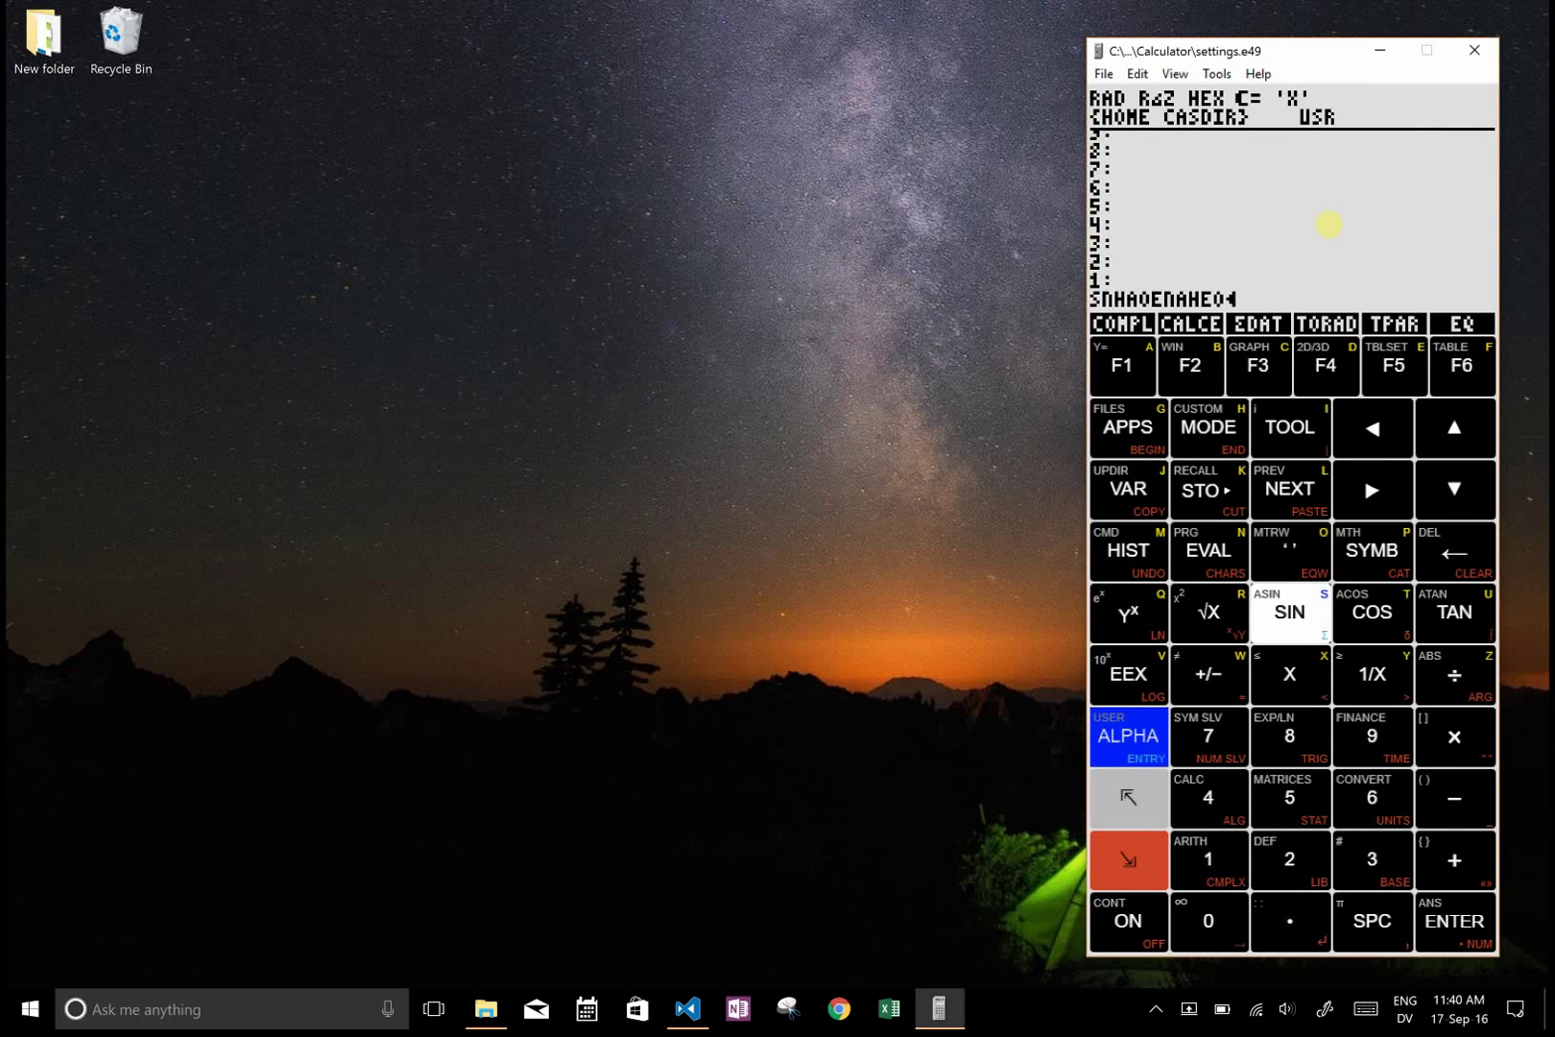
pyautogui.press('Return')
pyautogui.press('BackSpace')
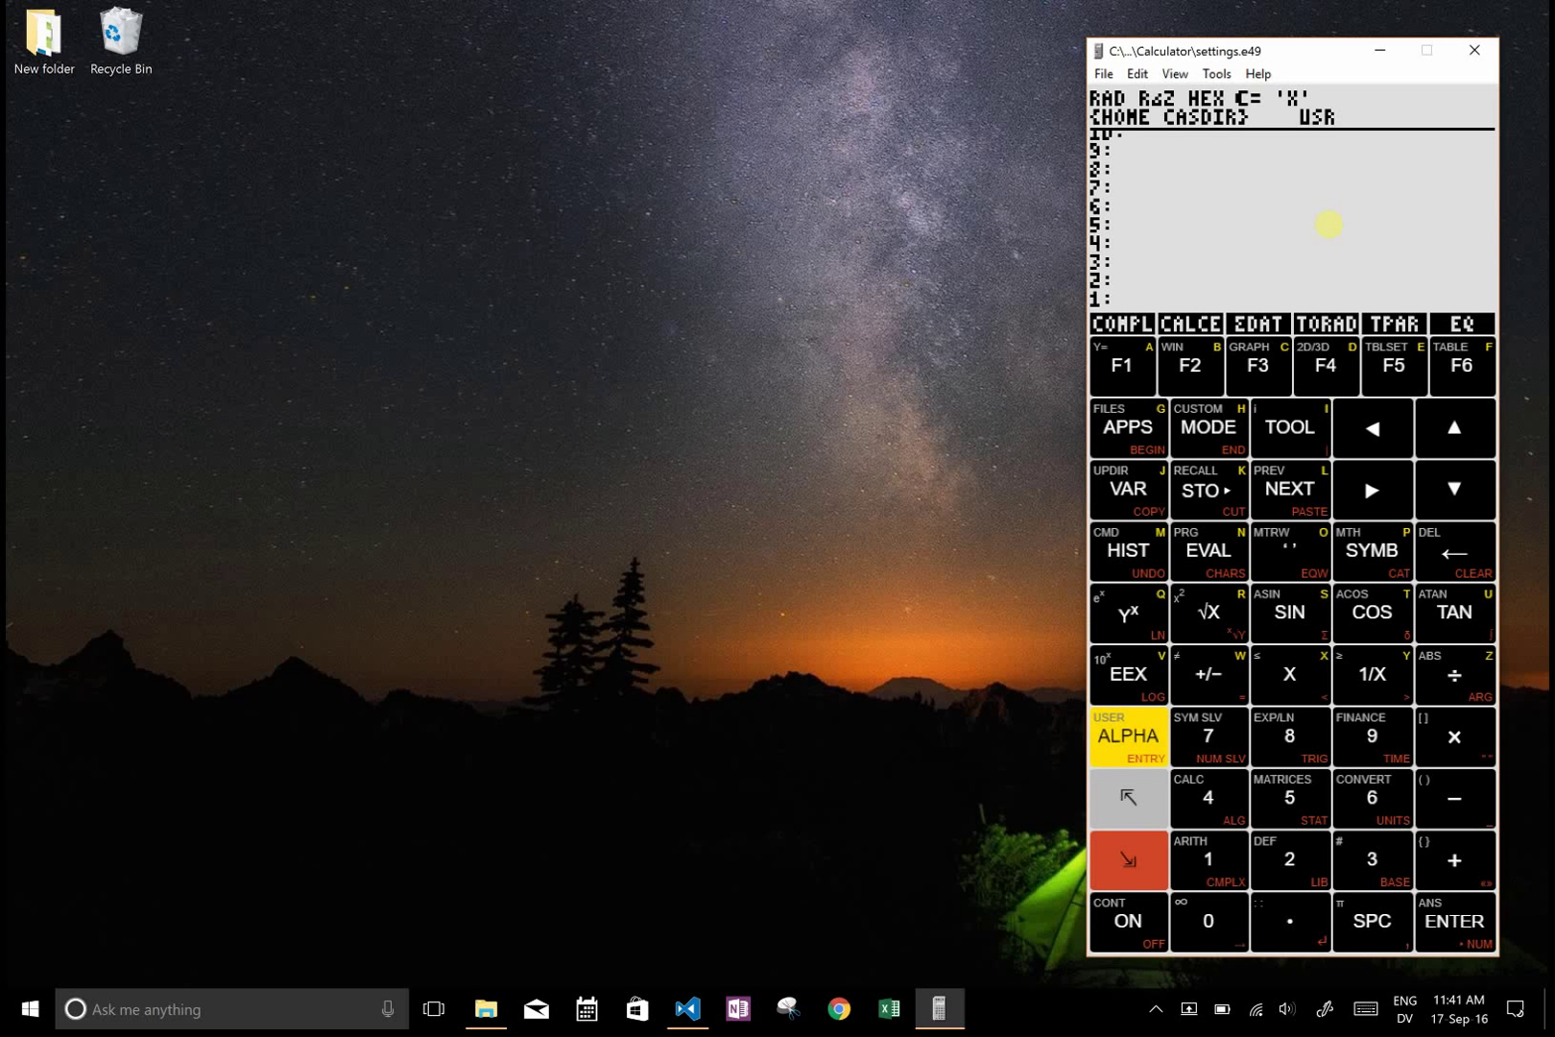
# Build SIN(X²) on the stack and attempt DERIV, which raises Too Few Arguments
pyautogui.write('x')
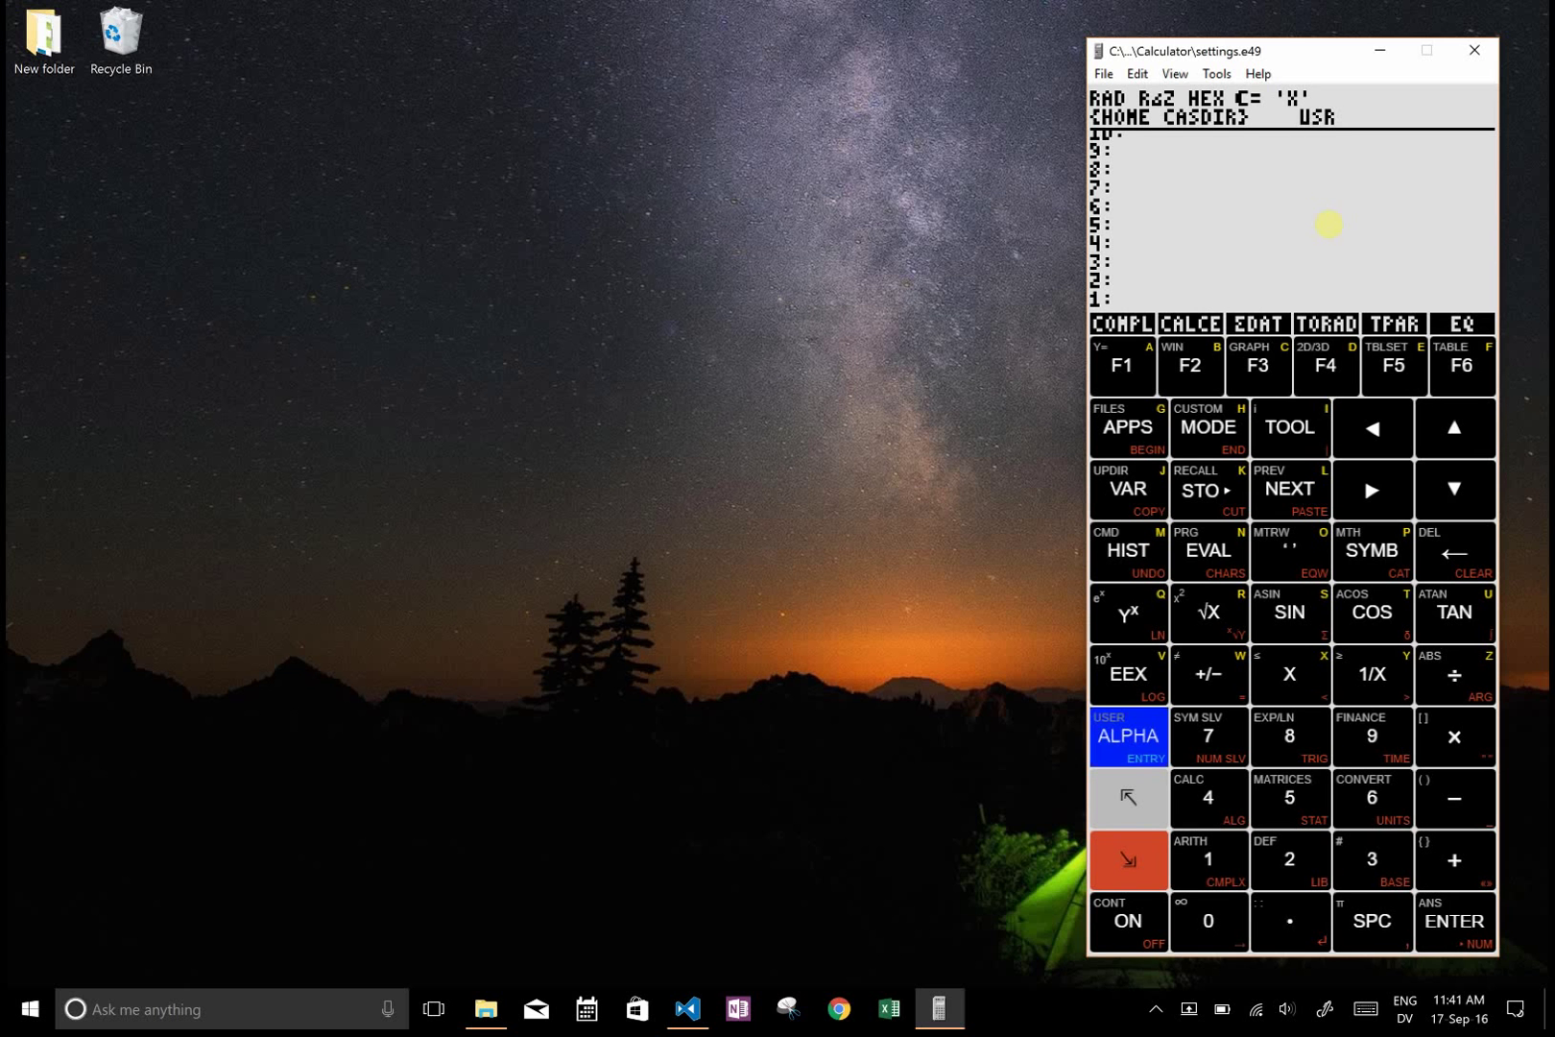
pyautogui.press('Return')
pyautogui.press('BackSpace')
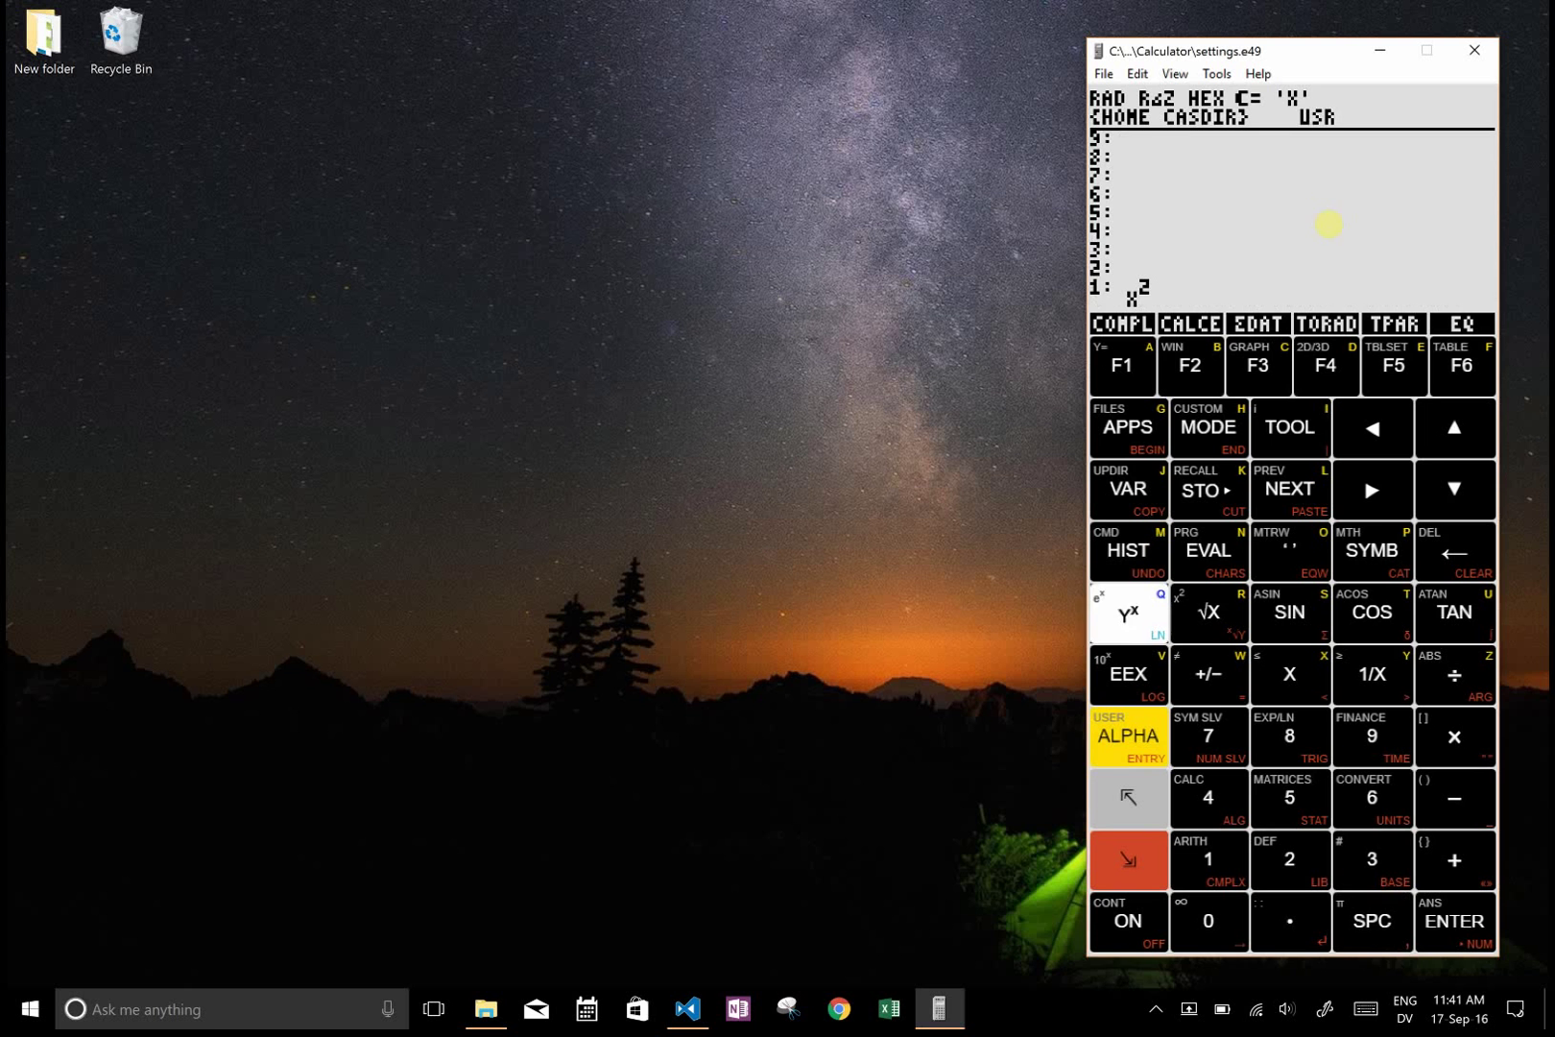
pyautogui.write('qsin')
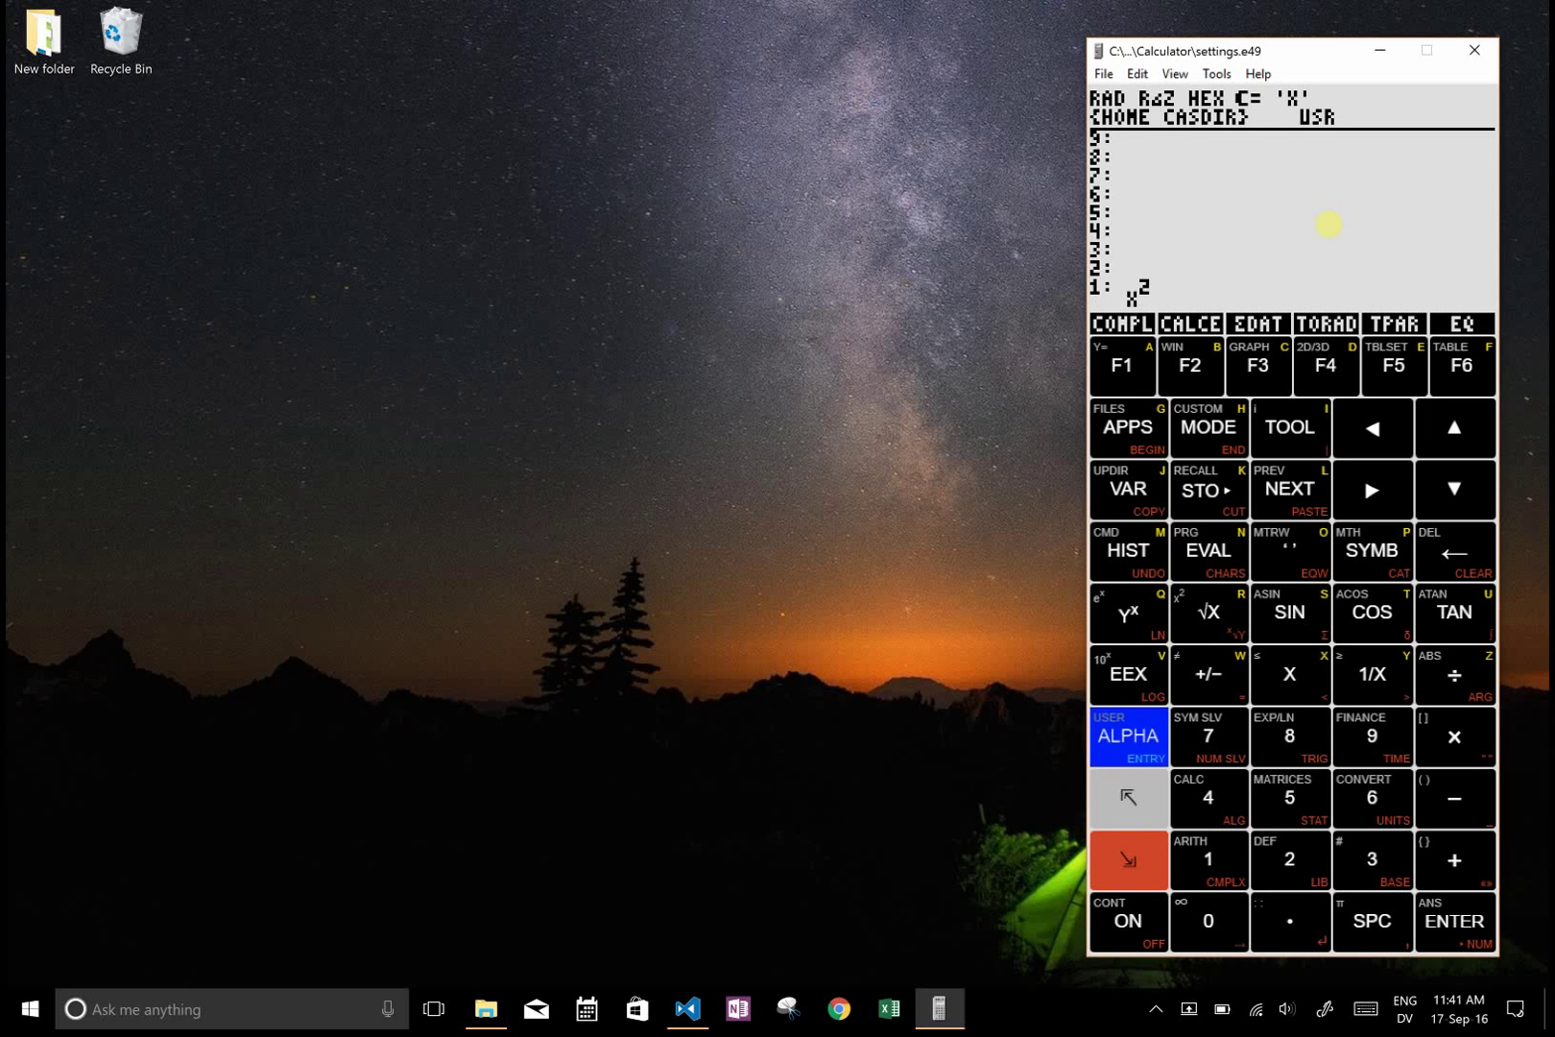
pyautogui.press('Return')
pyautogui.hotkey('shift', '2')
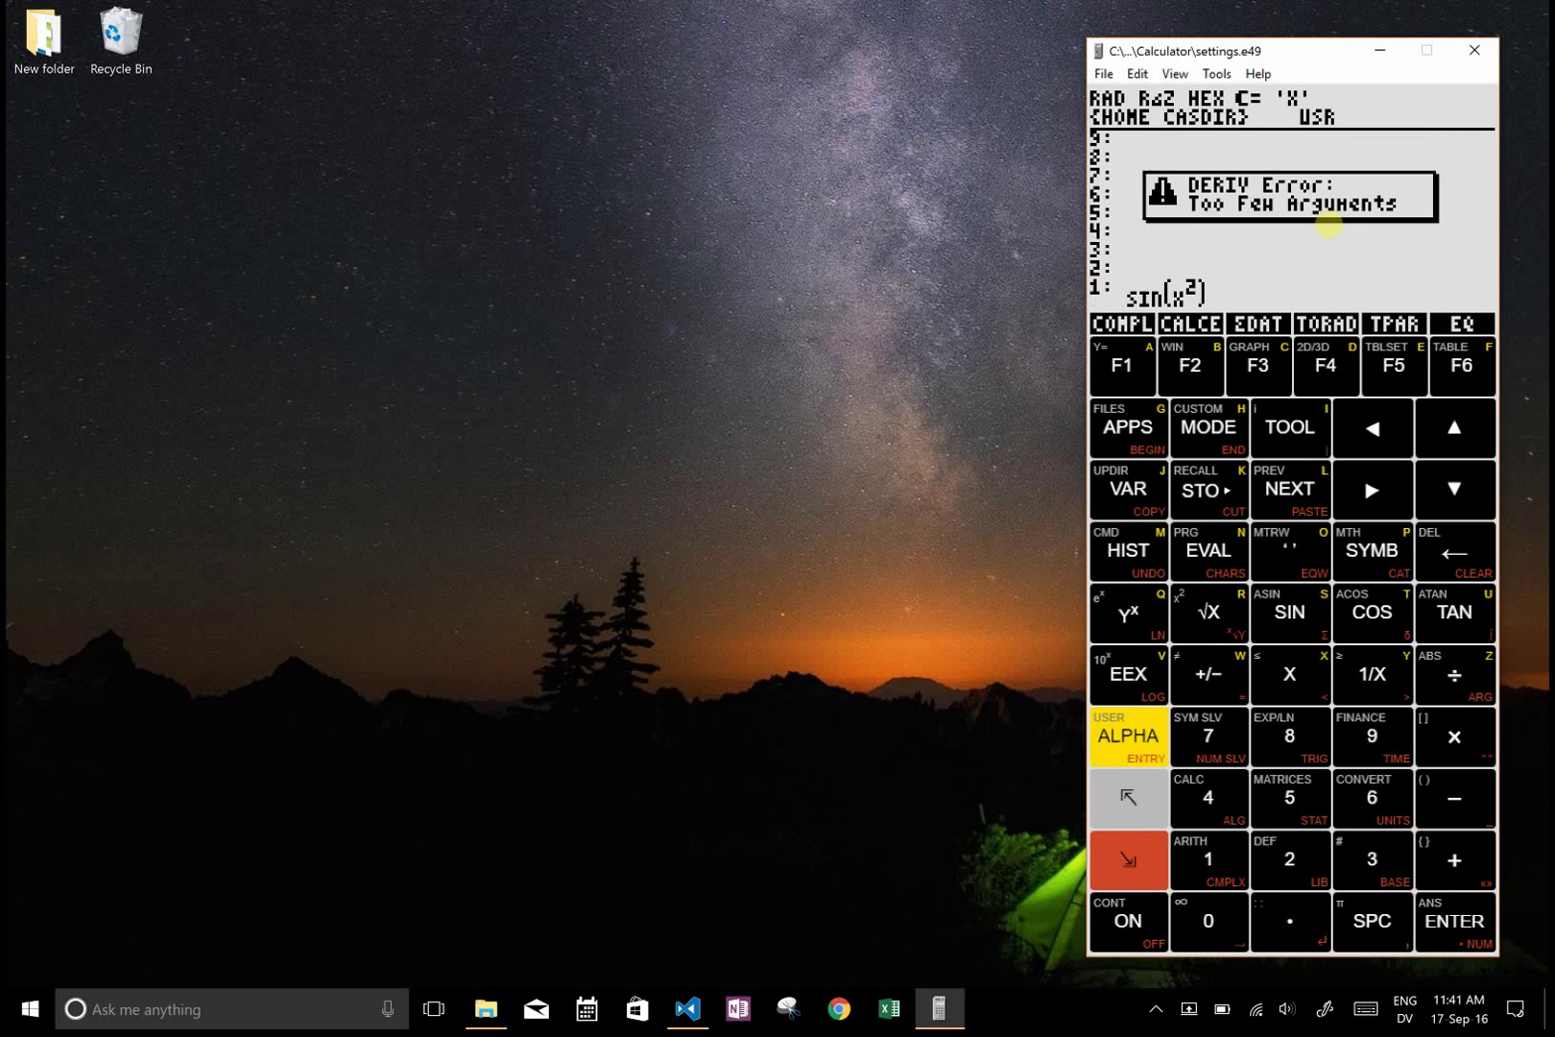